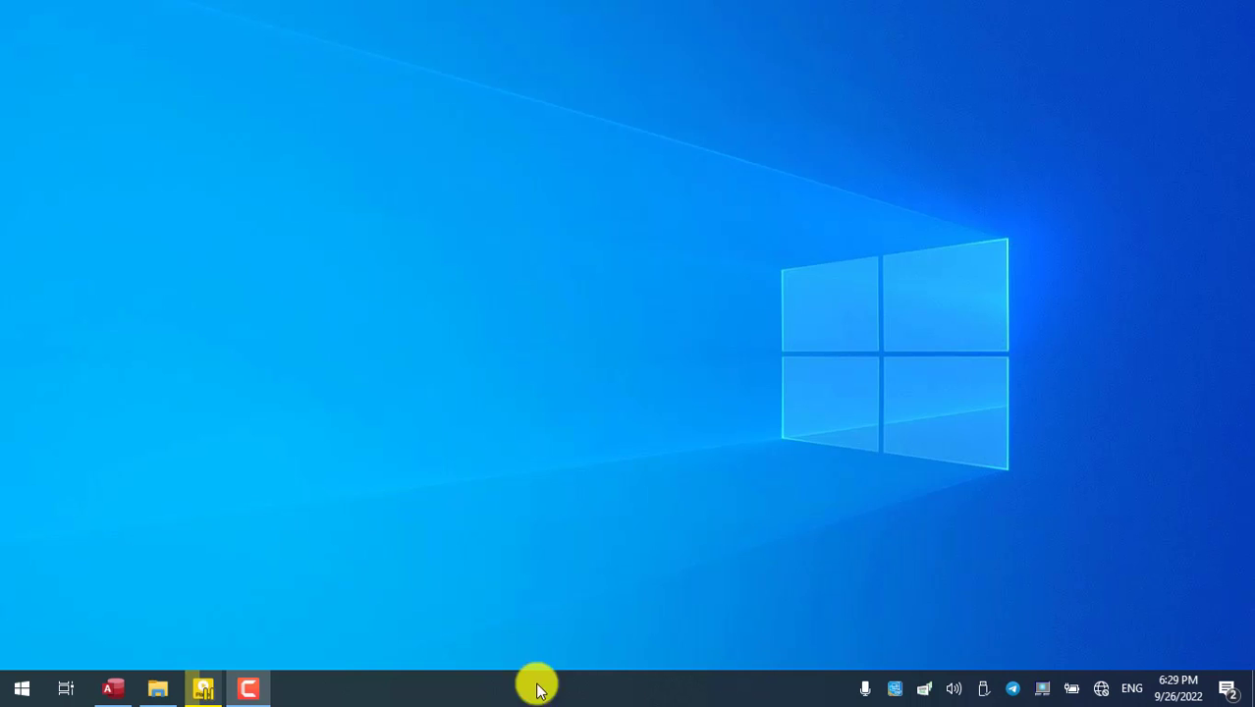
- Restore the Access window for Database2 from the taskbar to show the Employee Table
click(108, 687)
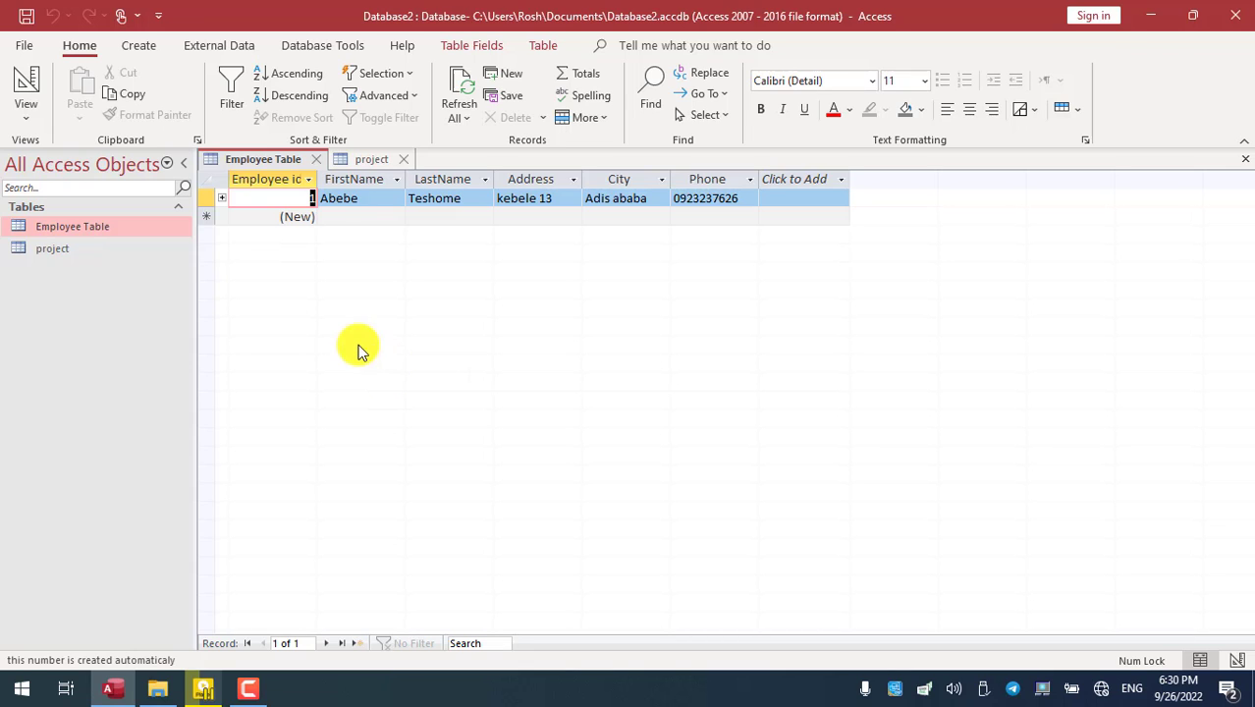
click(29, 116)
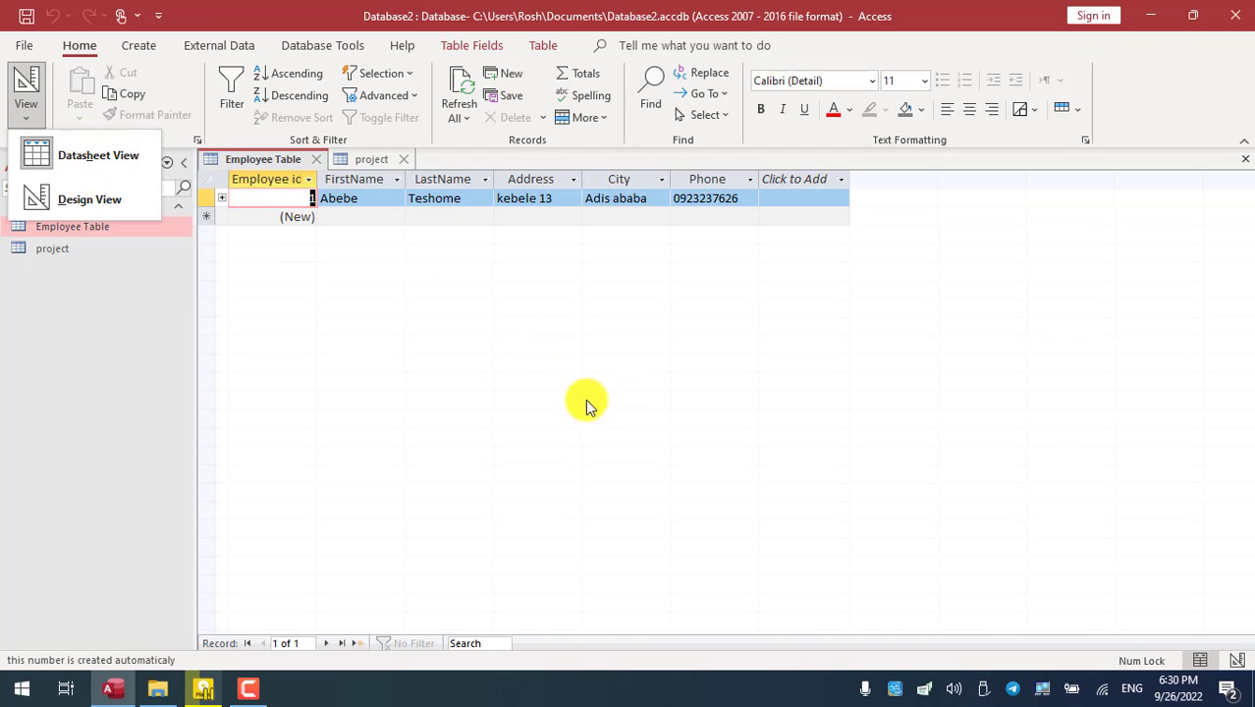
click(418, 297)
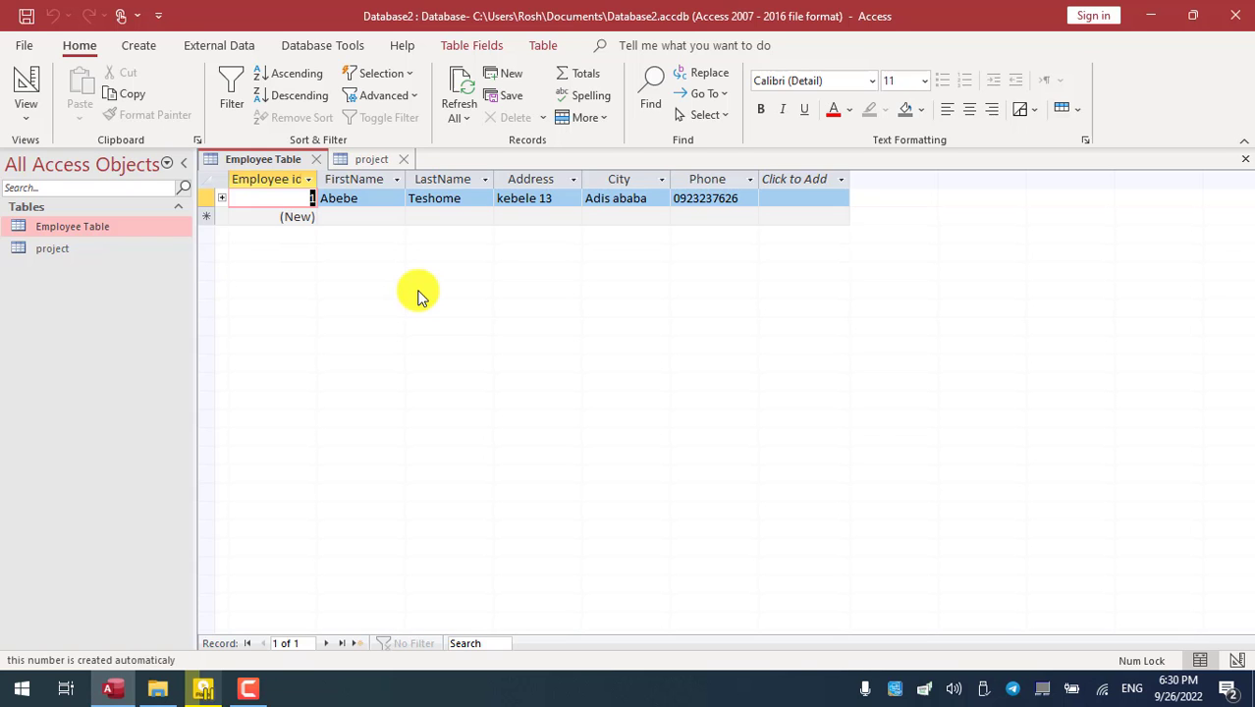
click(25, 110)
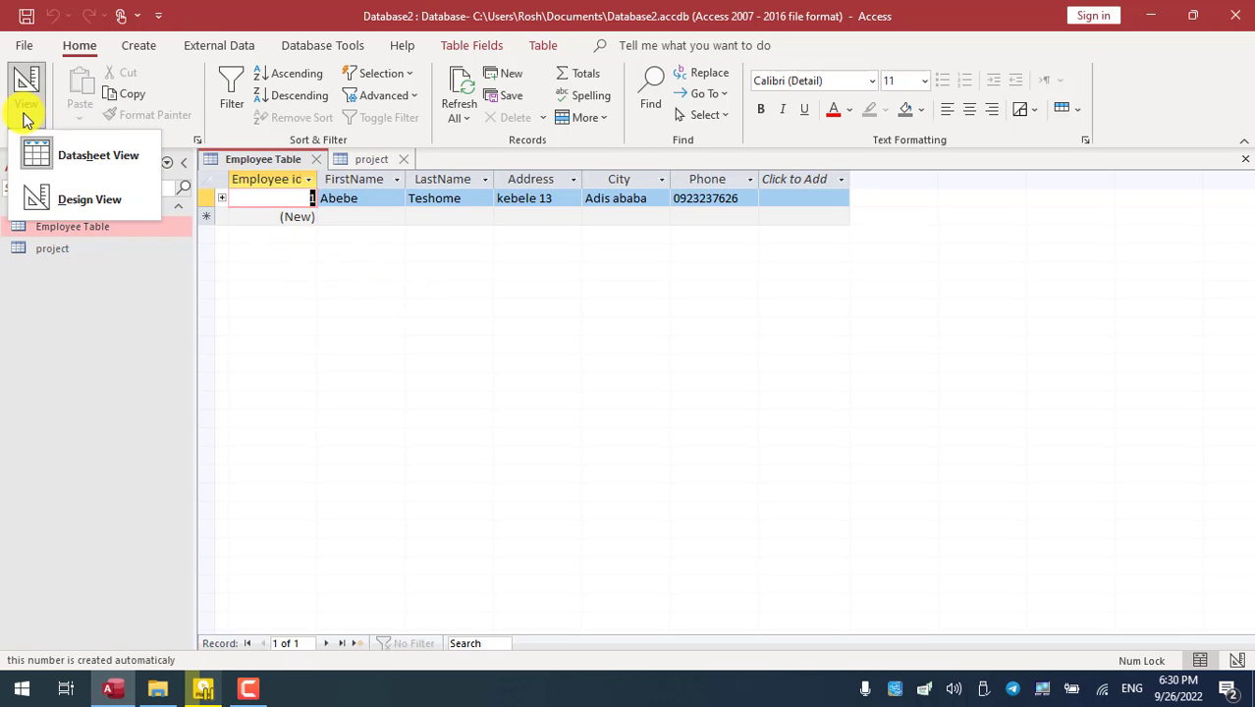
click(79, 202)
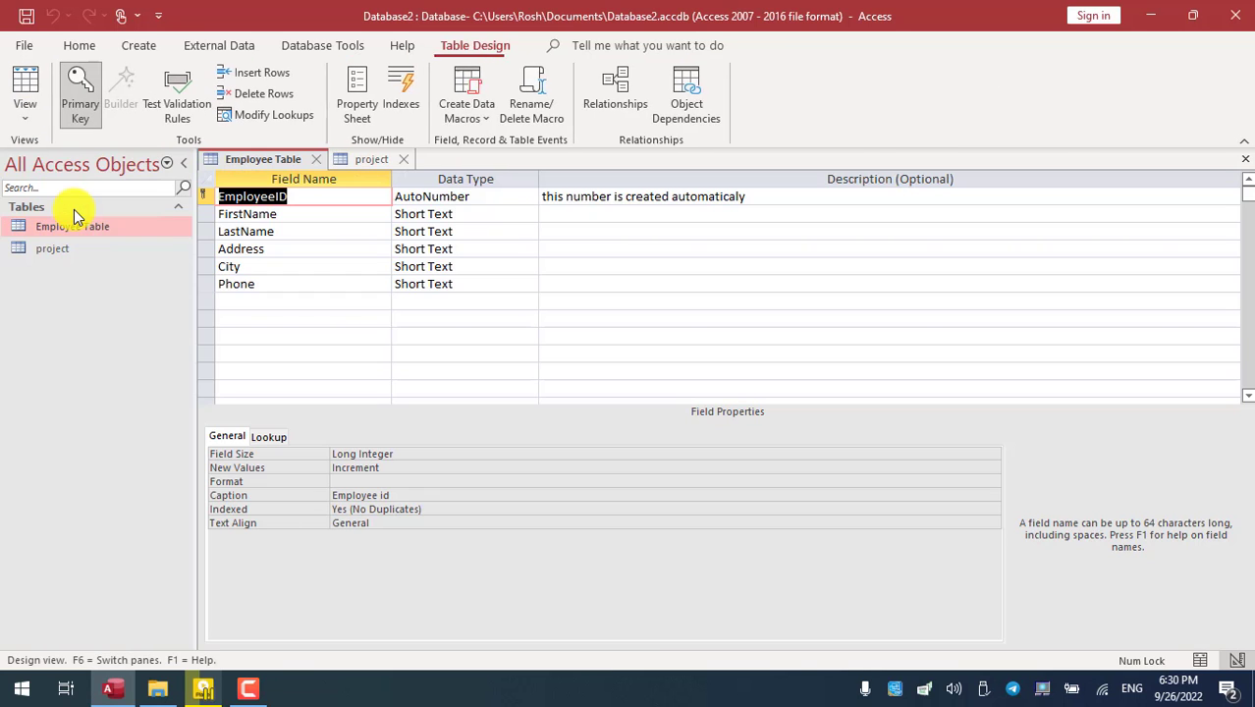
click(17, 123)
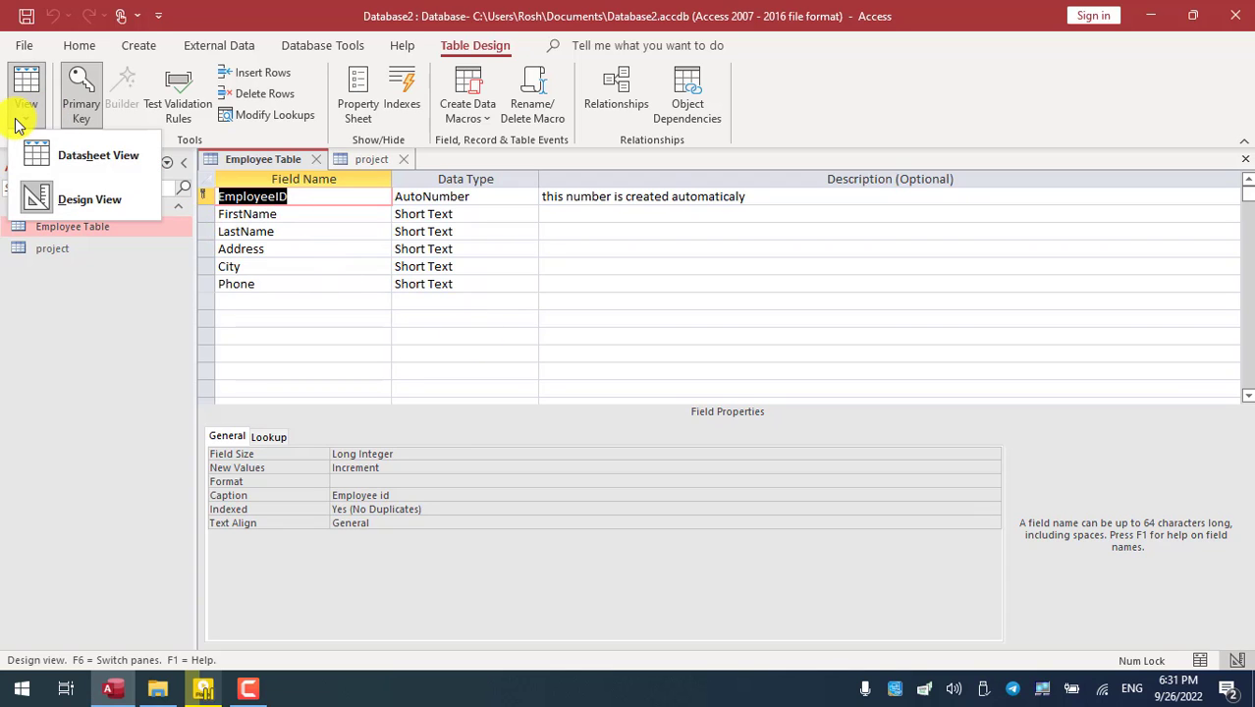
click(76, 166)
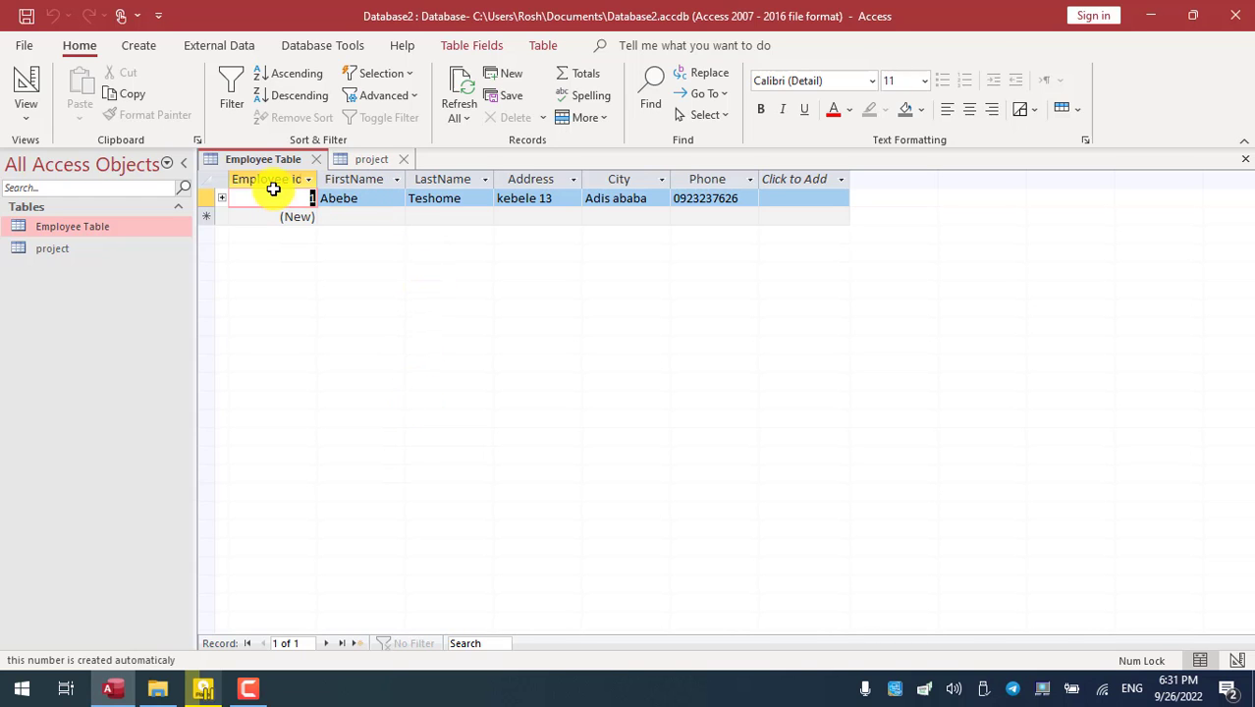
drag(264, 180, 899, 157)
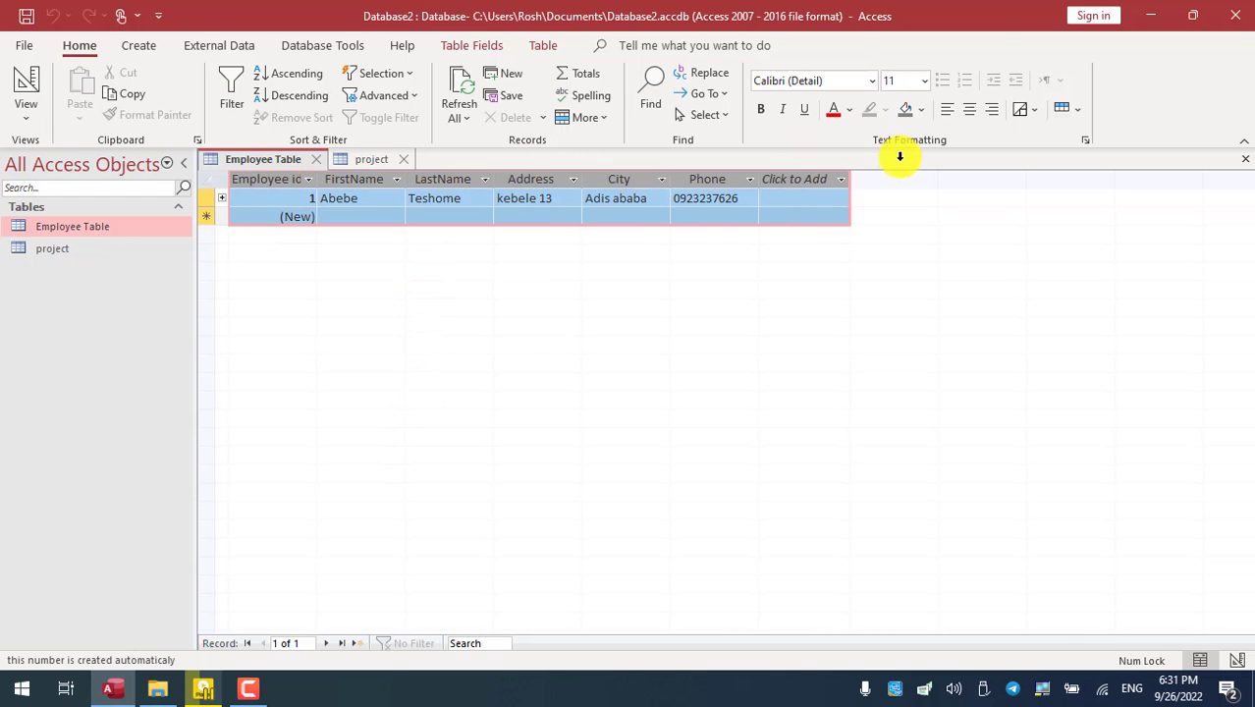
click(346, 212)
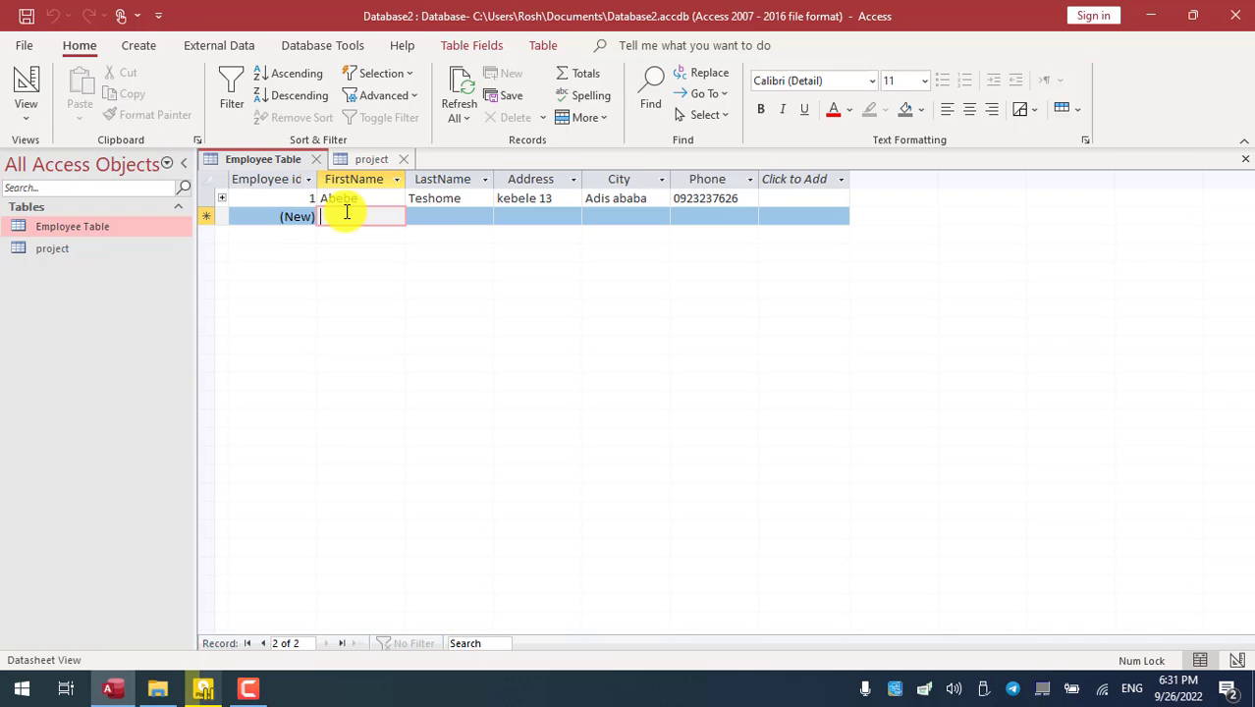
click(26, 113)
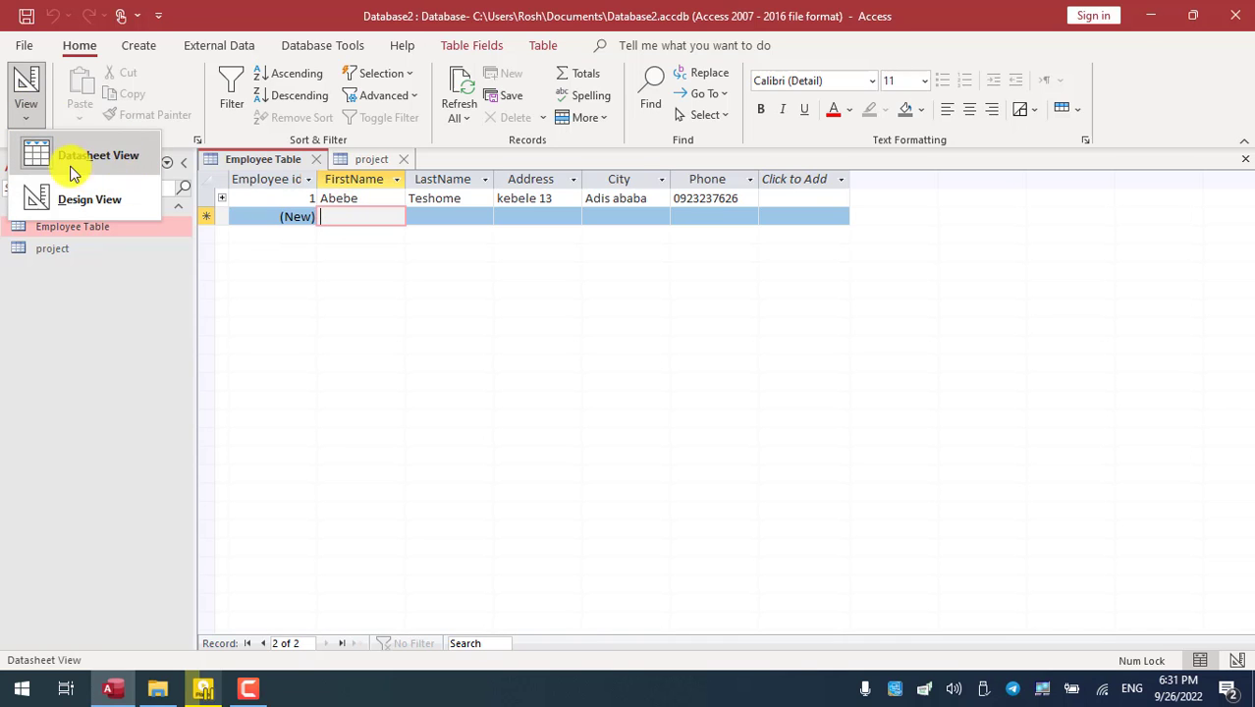
click(353, 219)
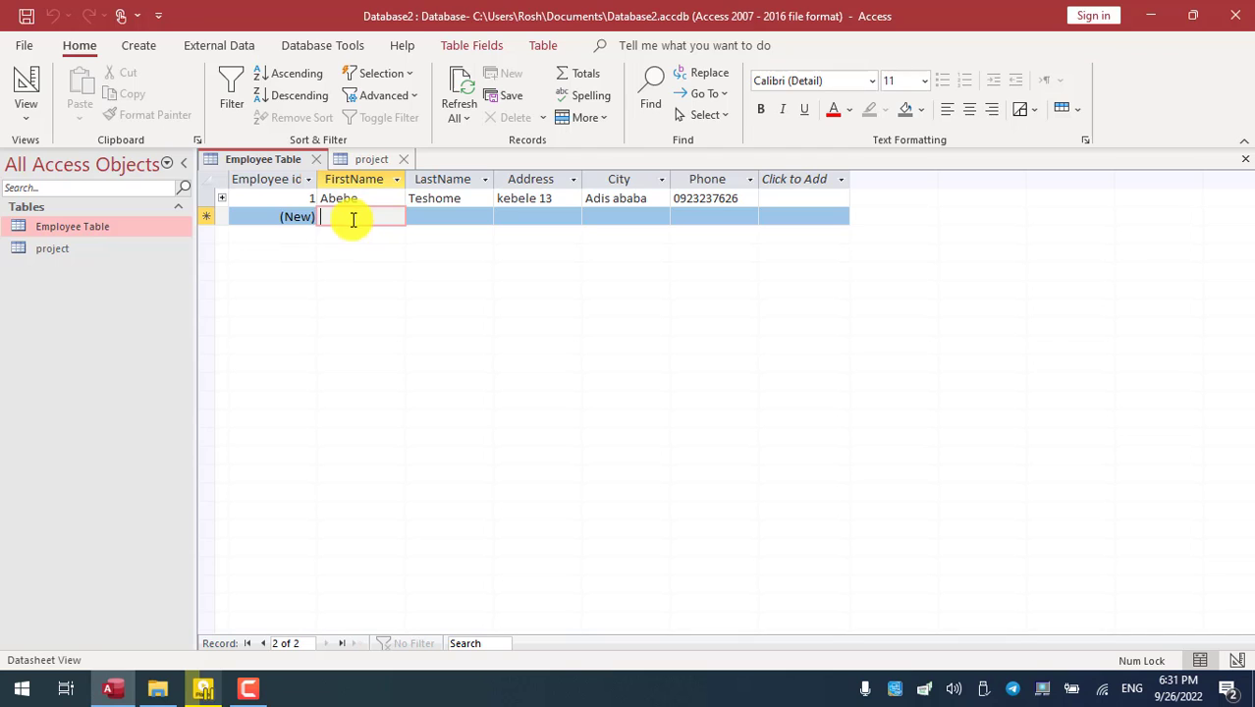
click(273, 218)
key(2)
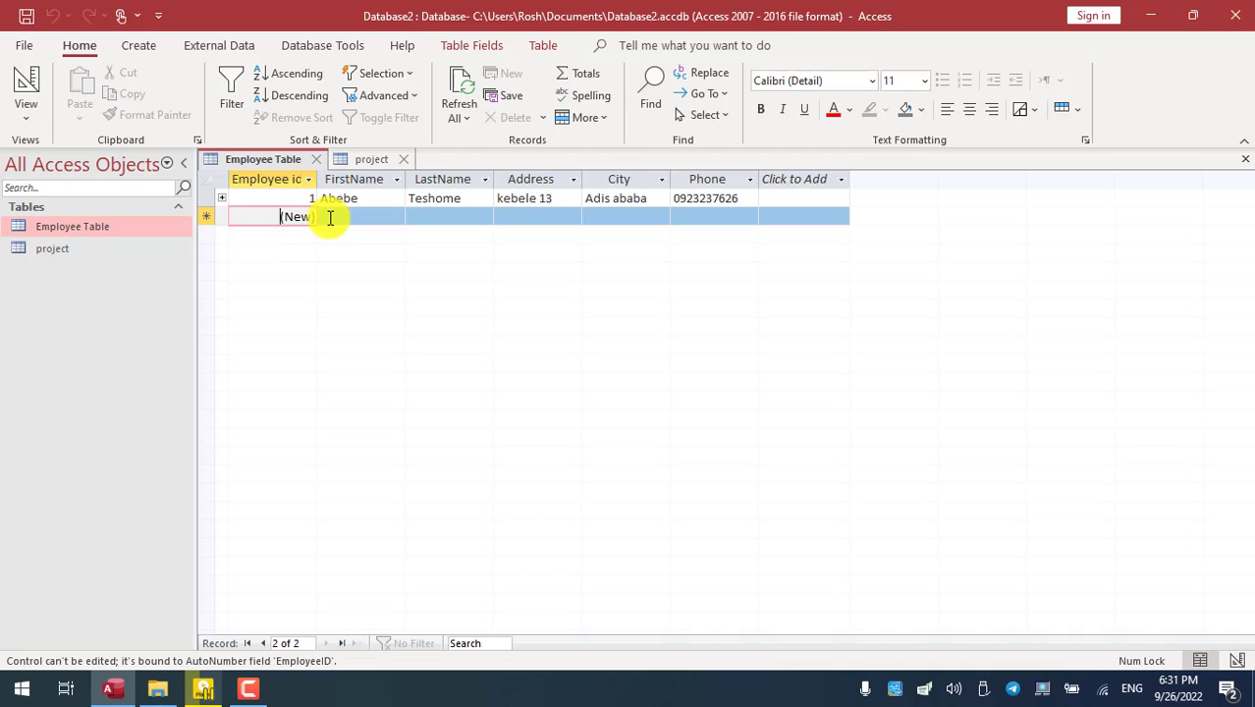
click(330, 217)
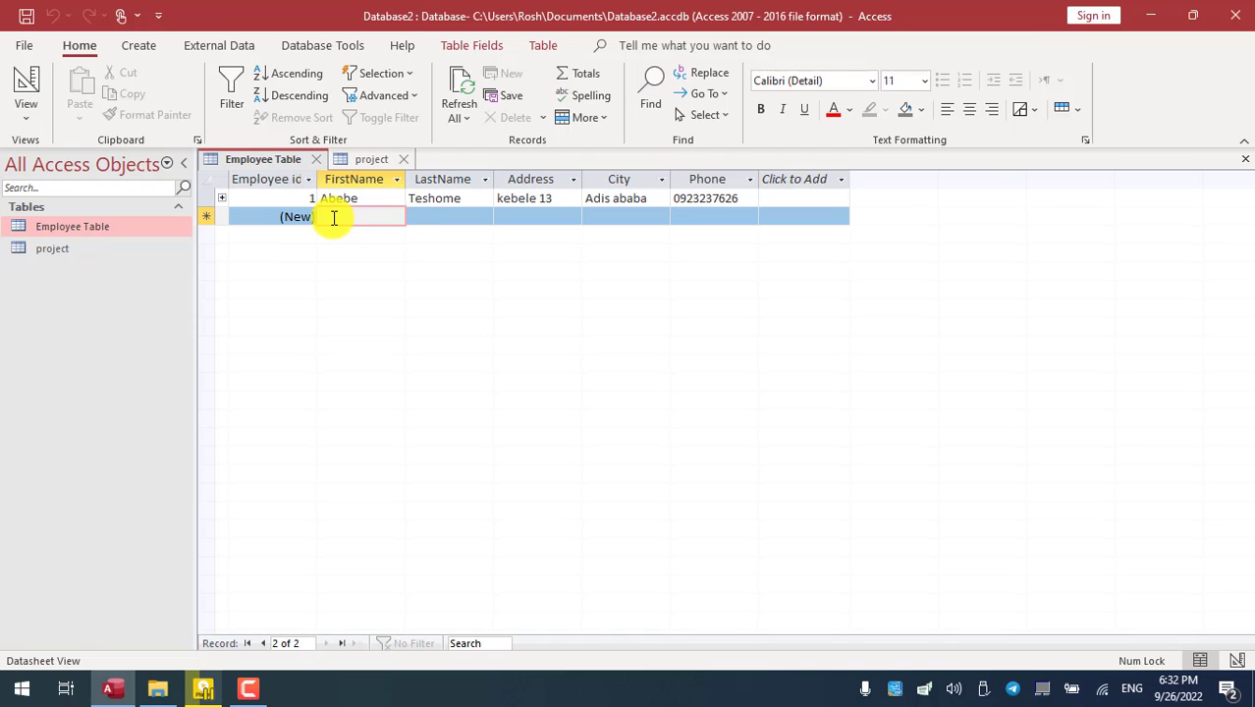
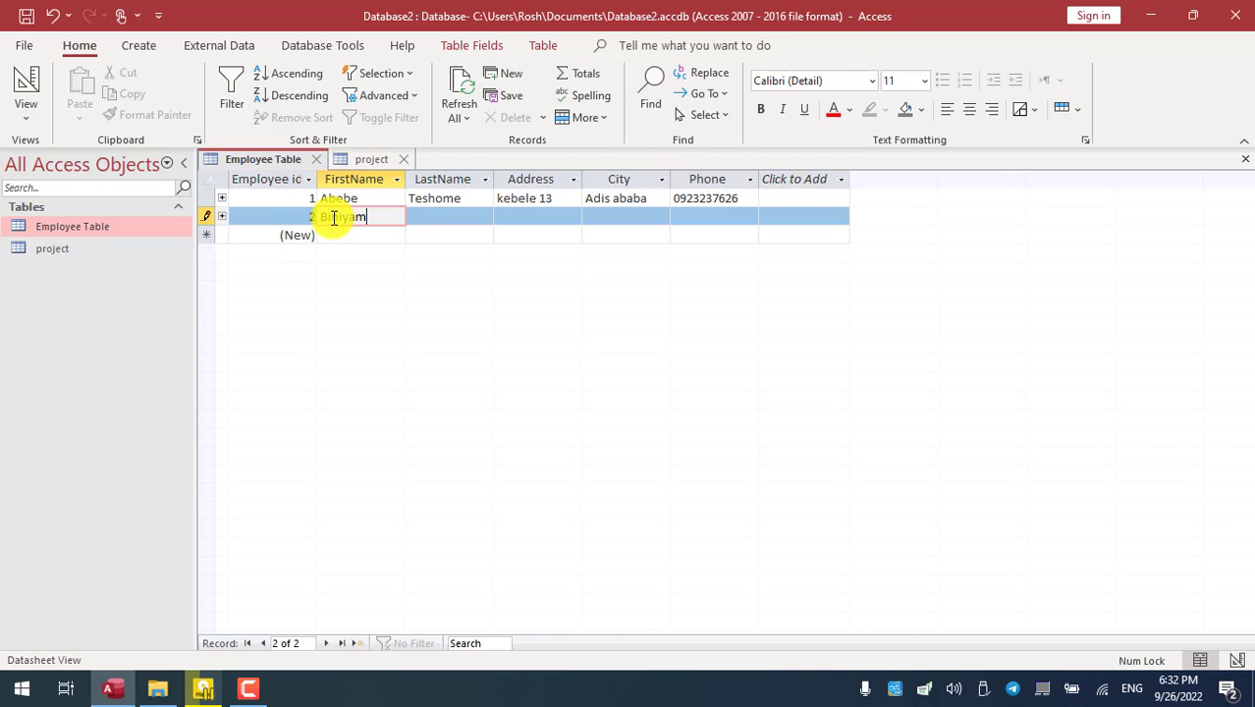
- Enter the second employee's first name, last name and address in the new row
key(Tab)
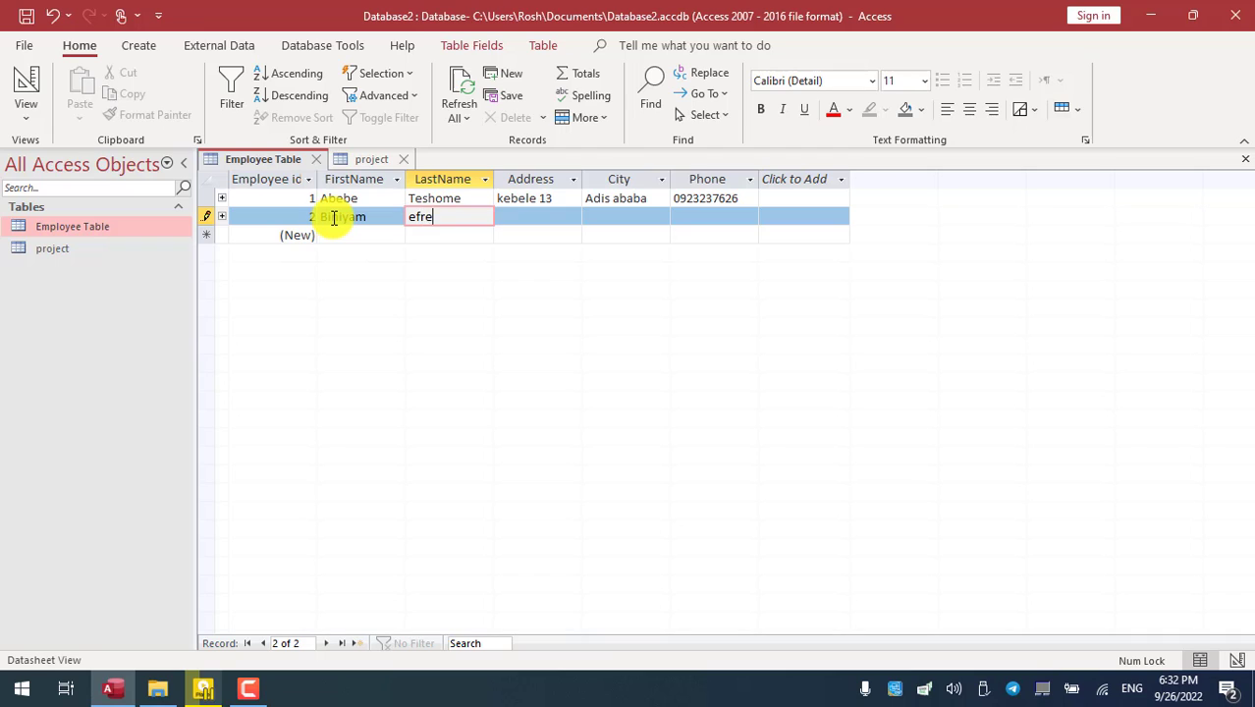
key(Tab)
text(ke)
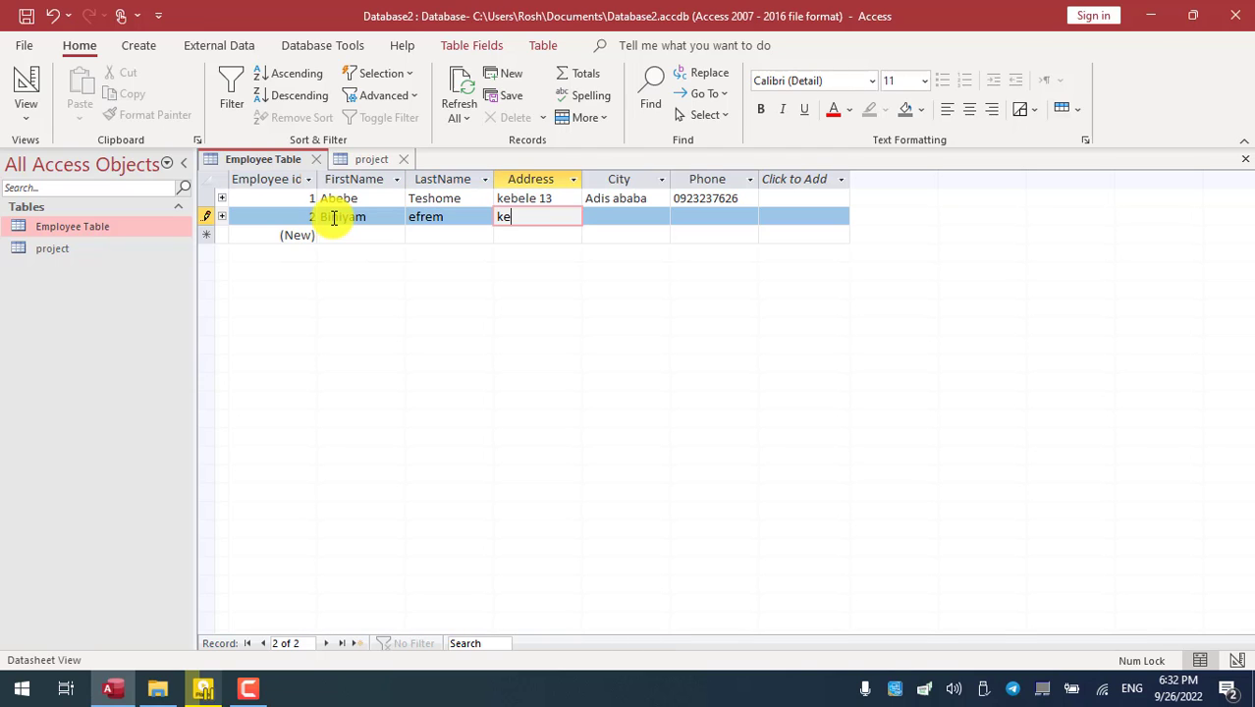
text(bele 12)
key(Tab)
- Fill in the employee's city and phone number, fixing typos, and save record ID 2
text(a)
key(BackSpace)
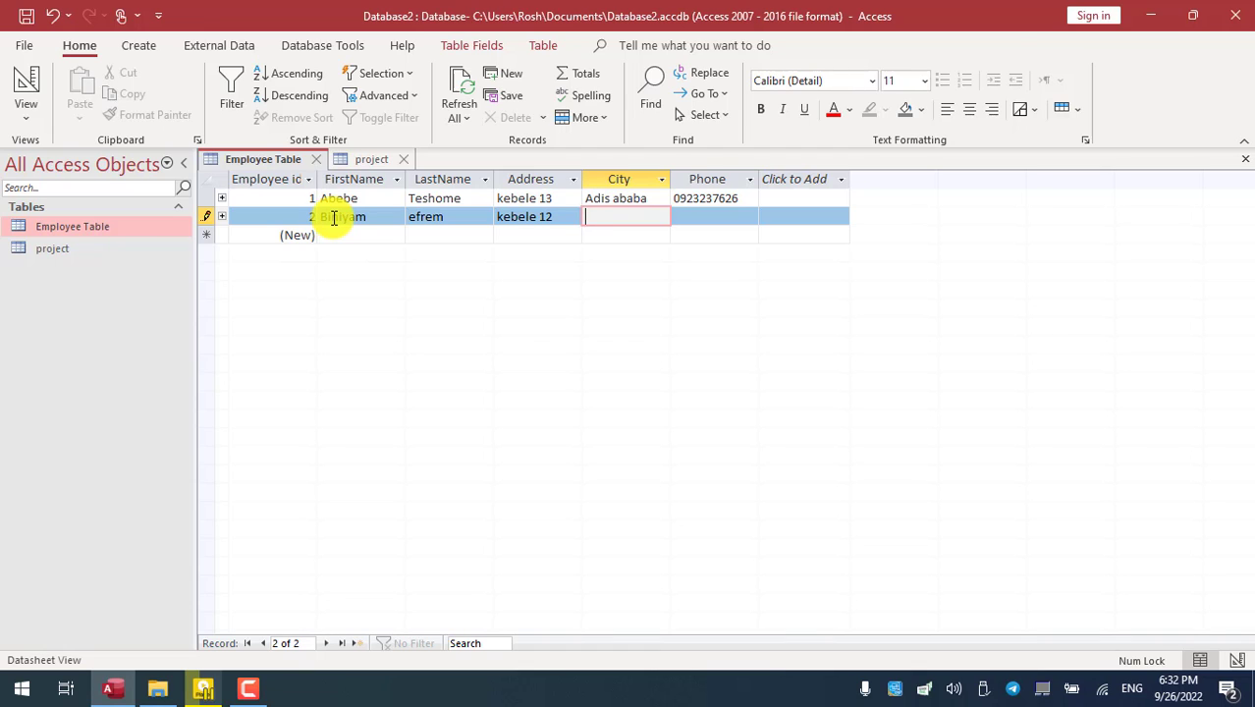
text(Adama)
key(Tab)
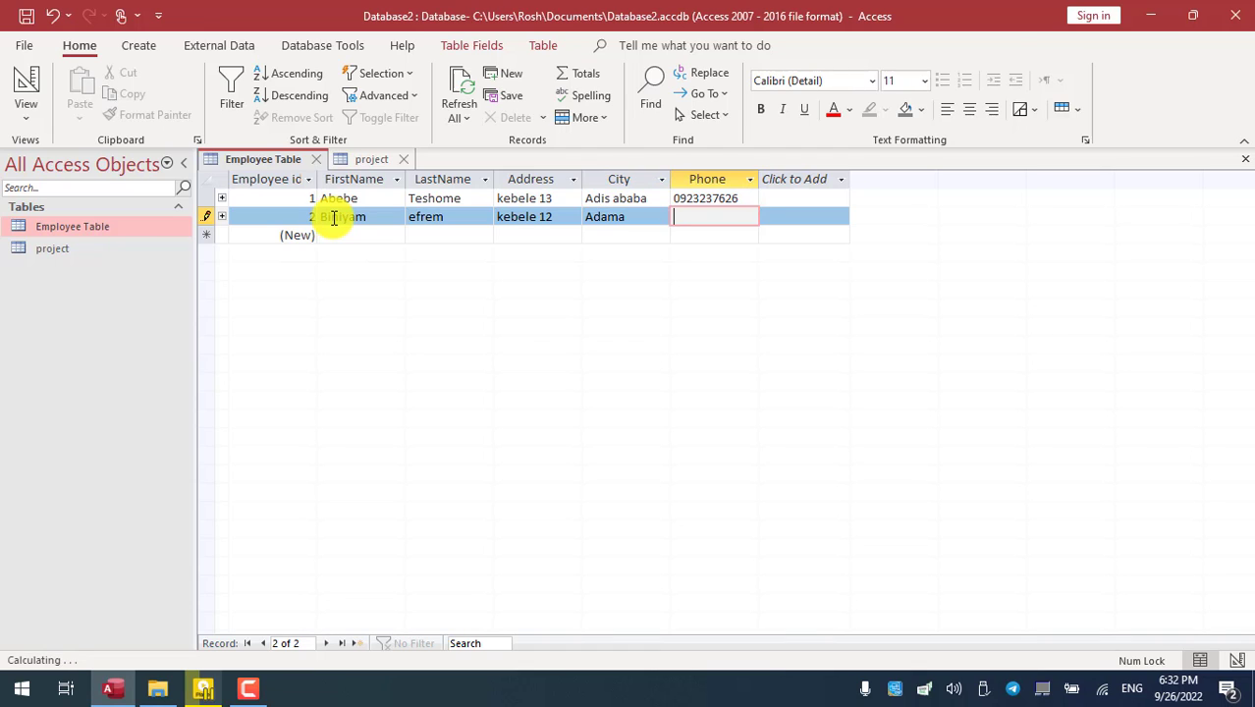
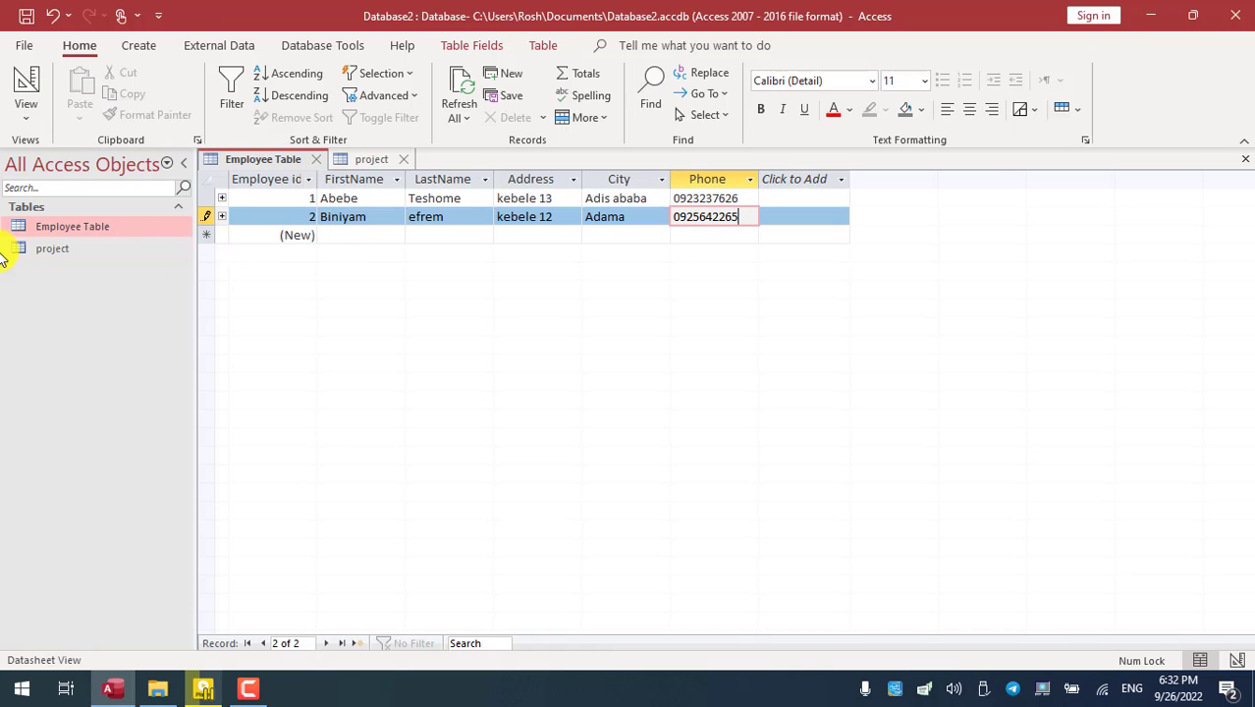
click(334, 228)
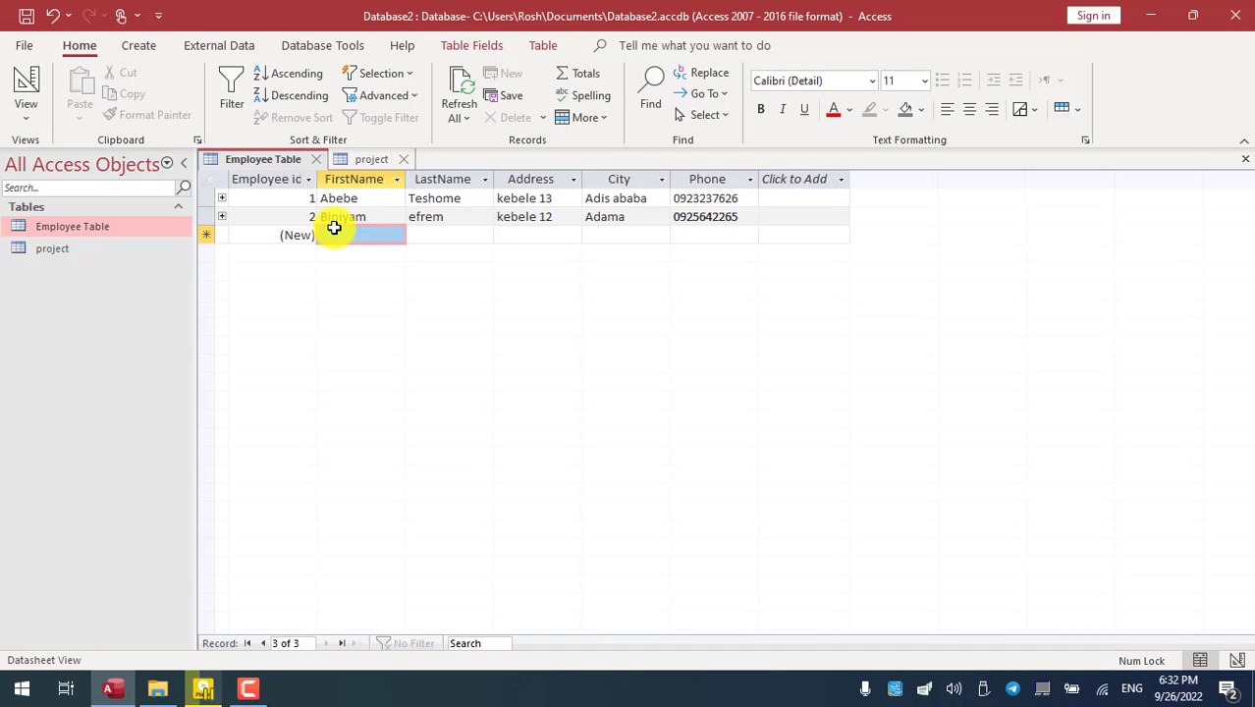
- Check the Phone column's data type under Table Fields, leaving it as Short Text
click(719, 212)
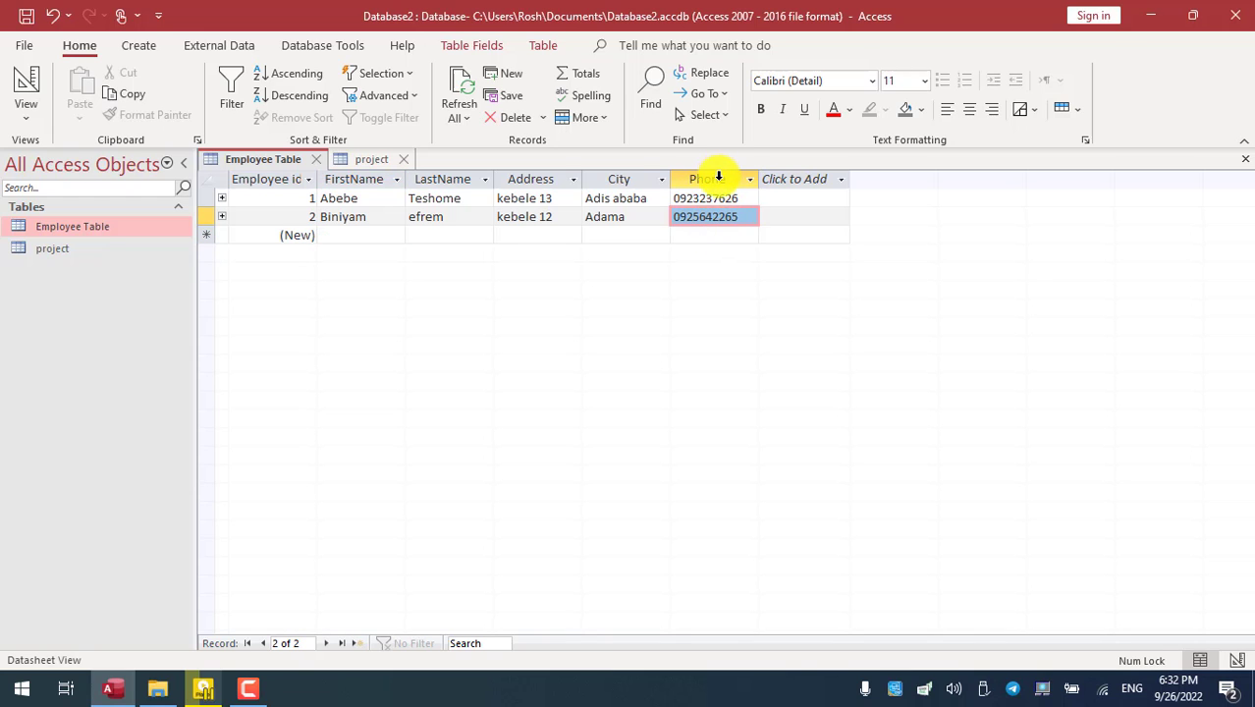
click(711, 179)
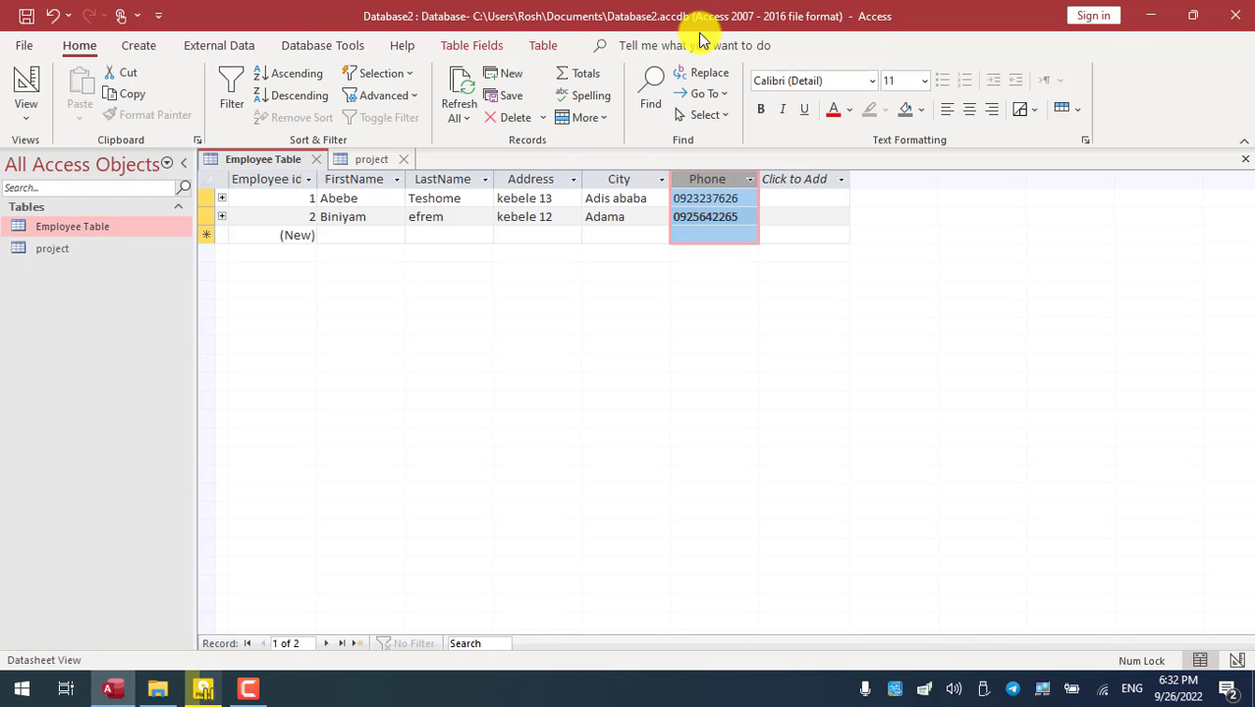
click(490, 47)
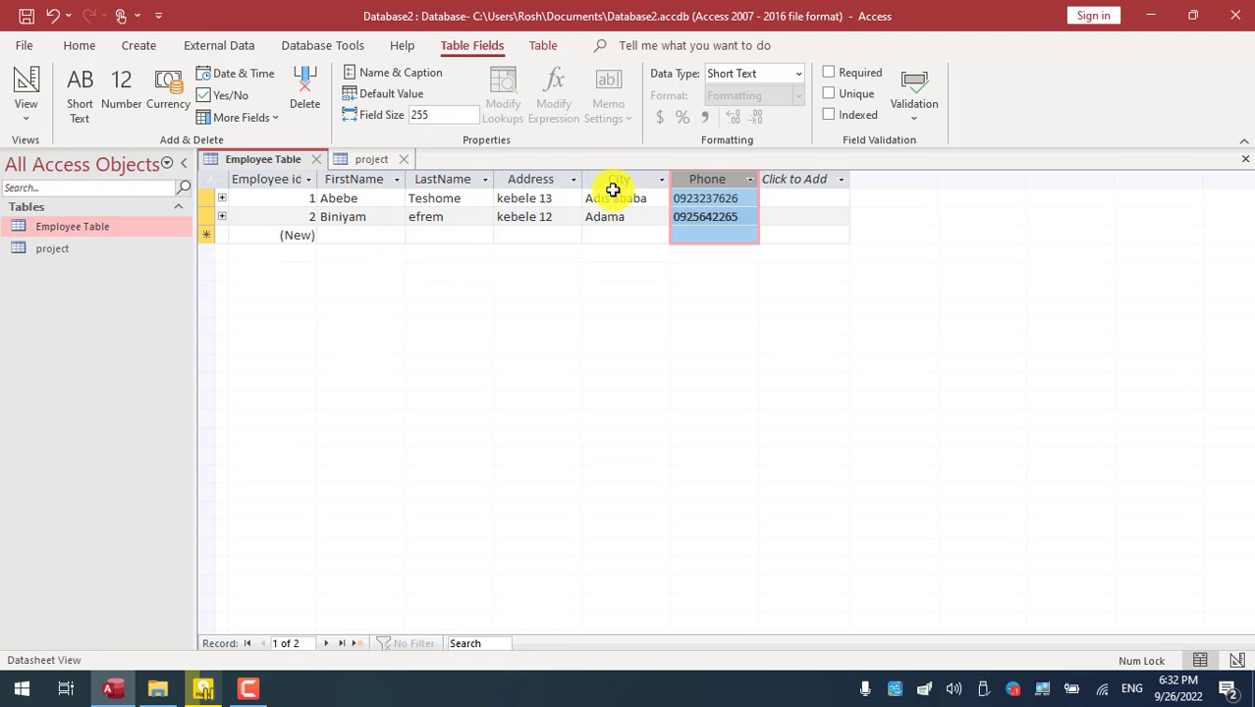
click(801, 79)
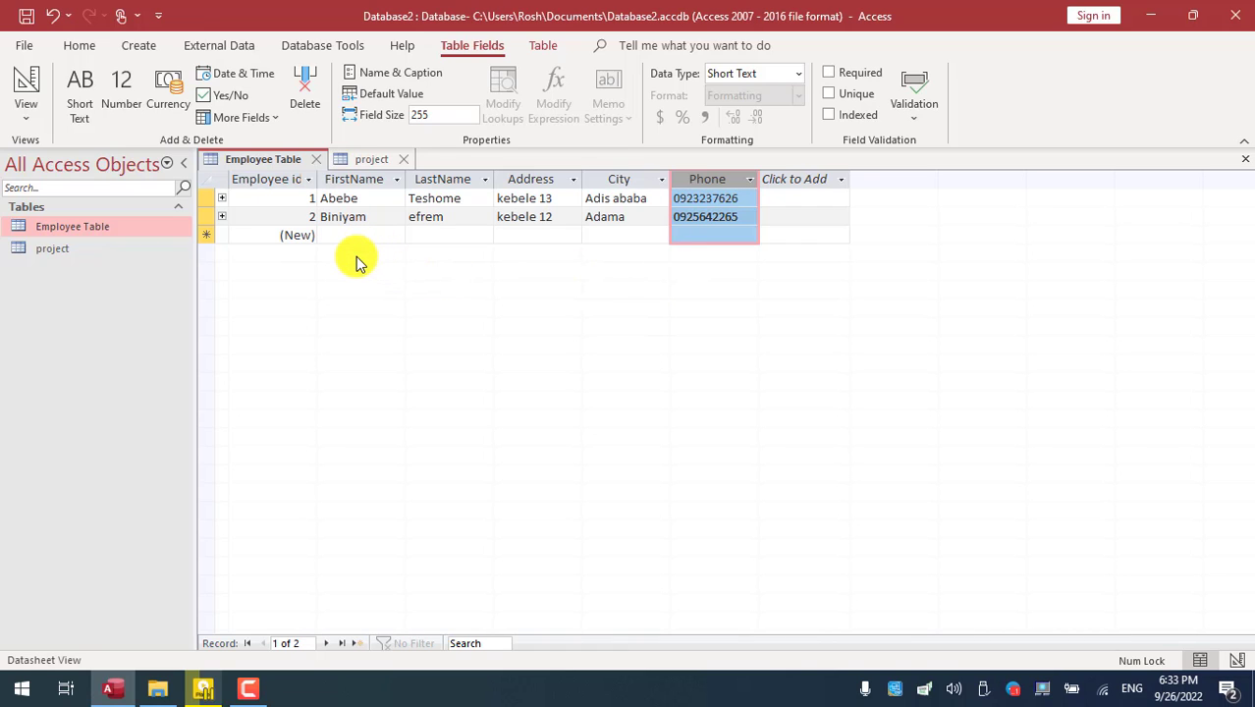
click(357, 234)
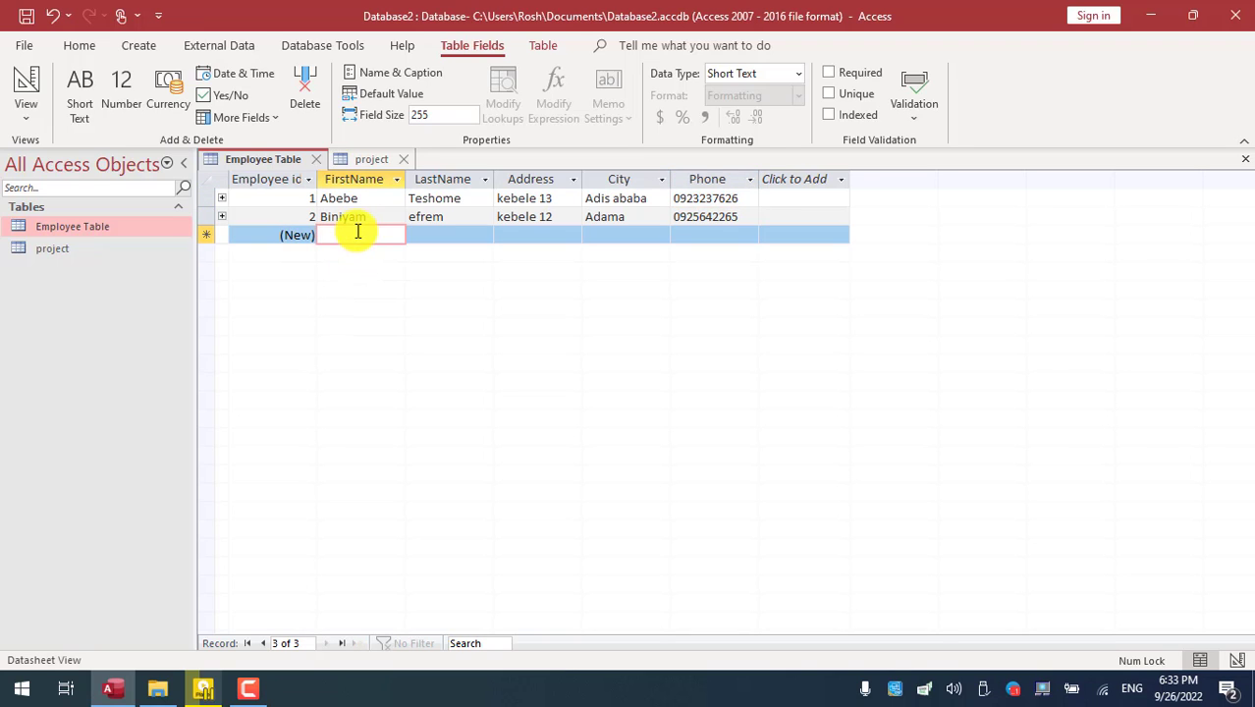
- Turn on Enforce Referential Integrity for the Employee Table–project relationship
click(365, 160)
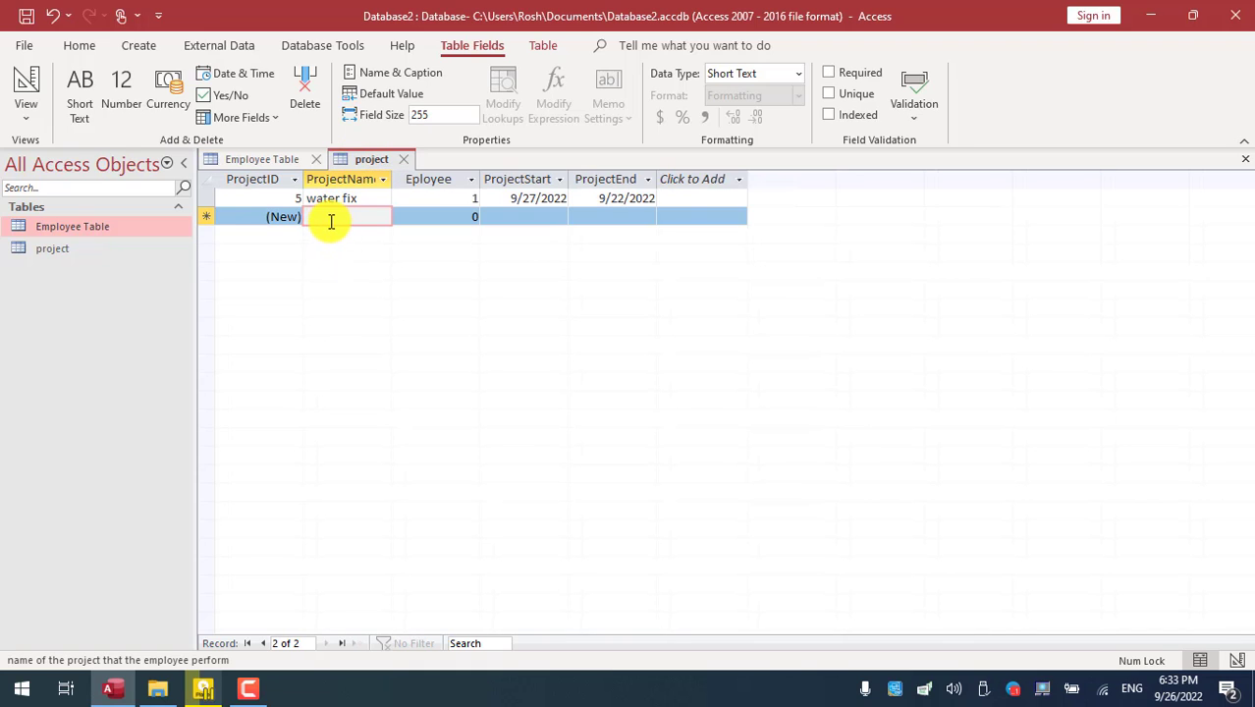
click(309, 51)
click(235, 101)
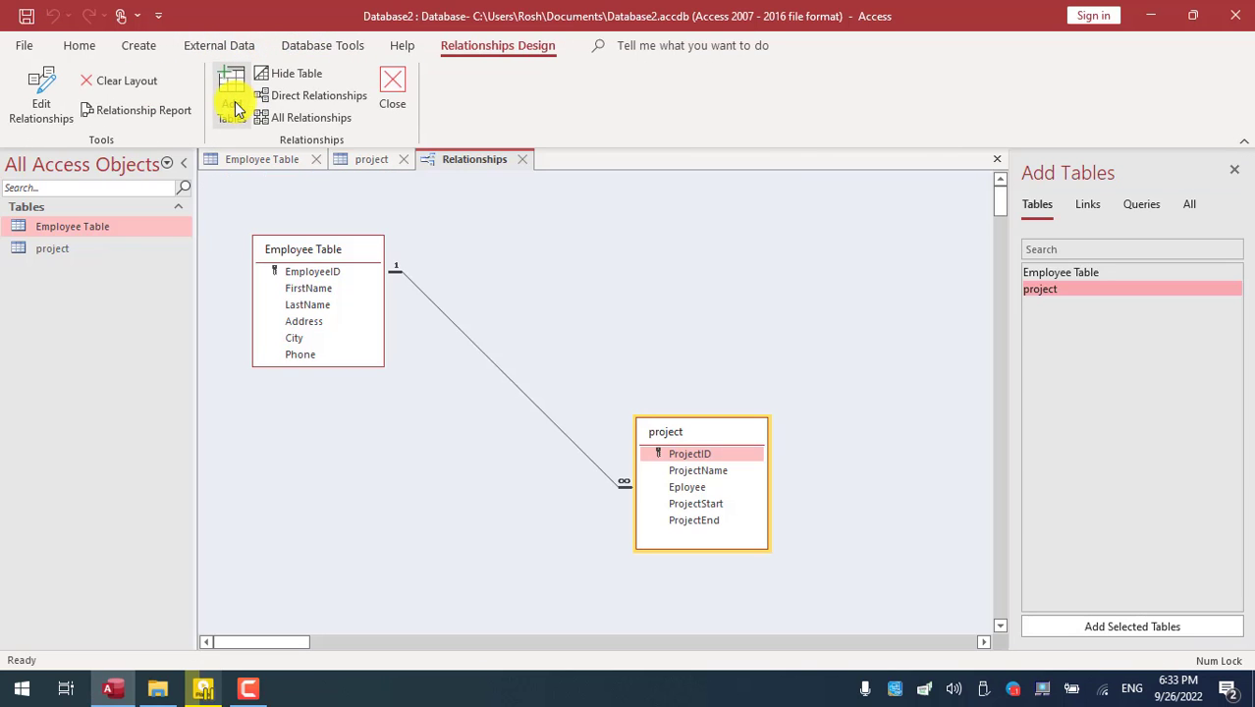
double_click(472, 345)
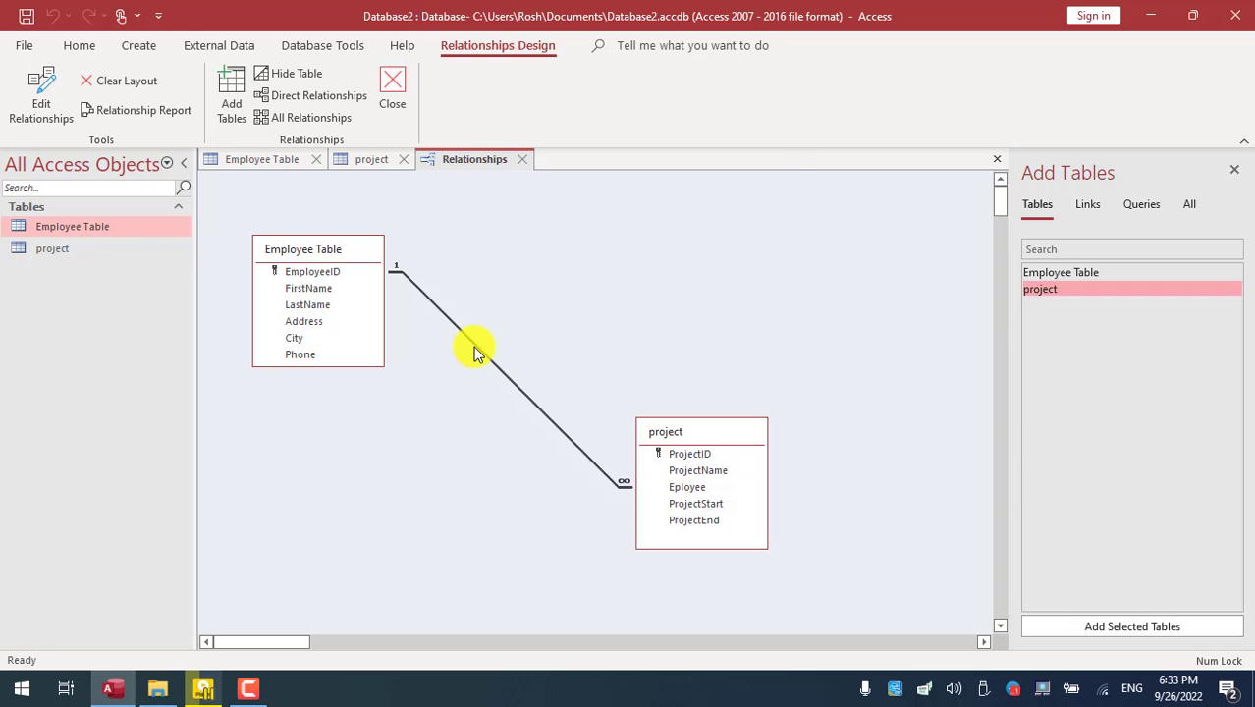
click(535, 284)
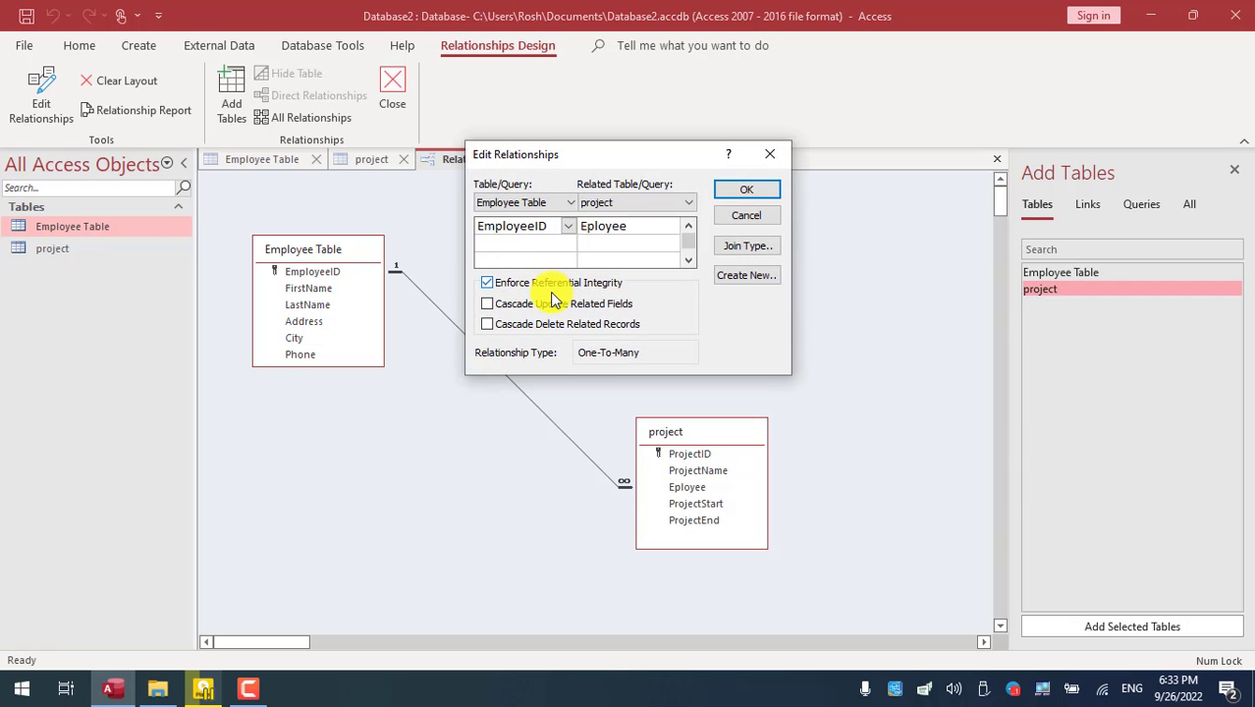
click(745, 194)
click(523, 161)
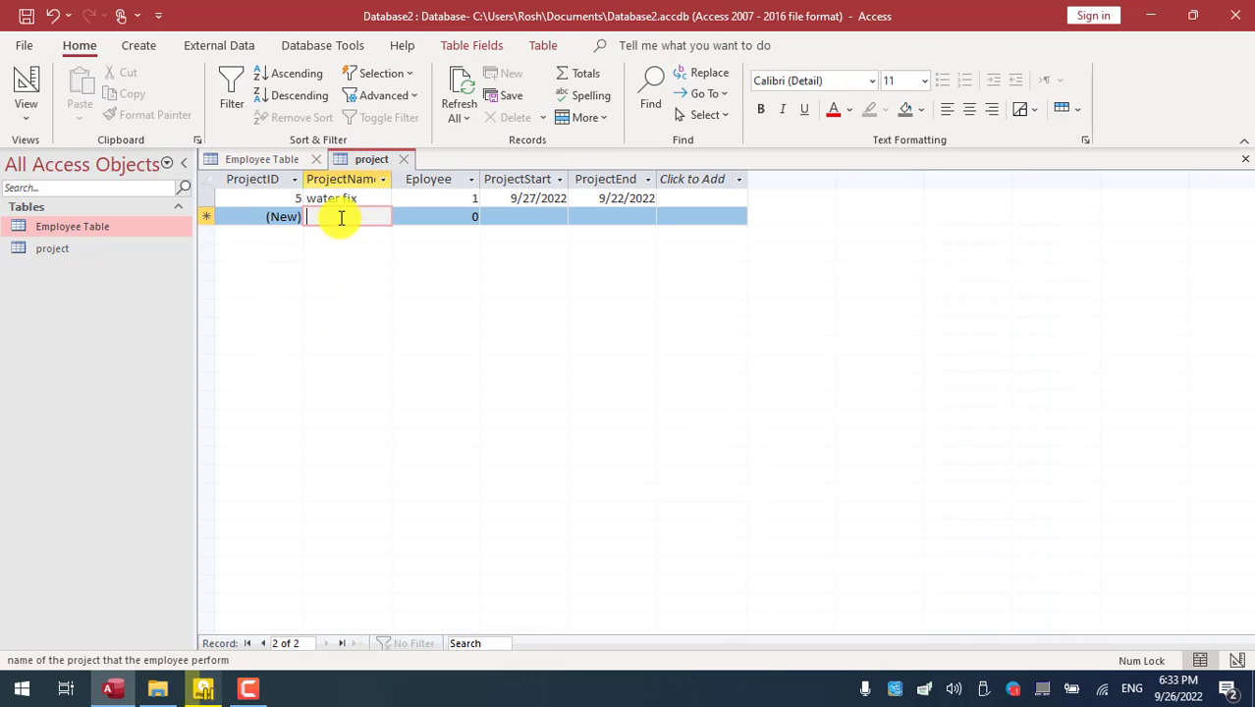
- Enter 'light fix' as a new project and compare it with the Employee Table records
text(ligh)
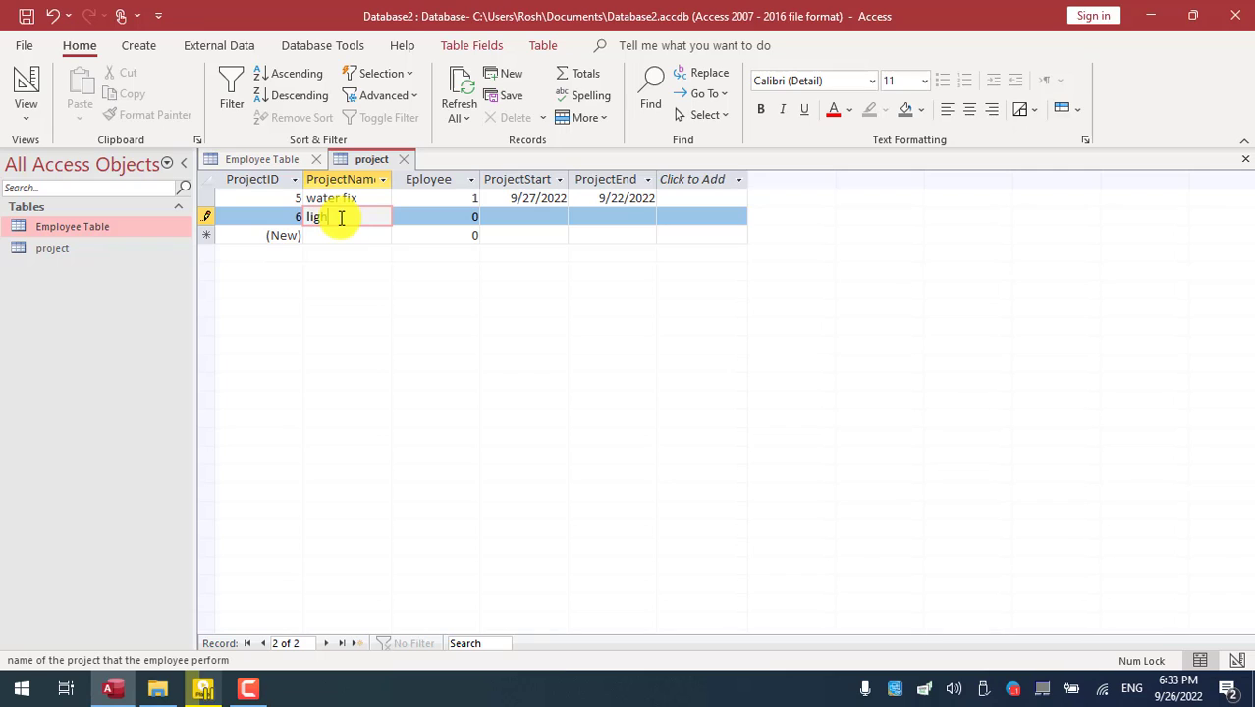
text(t fix)
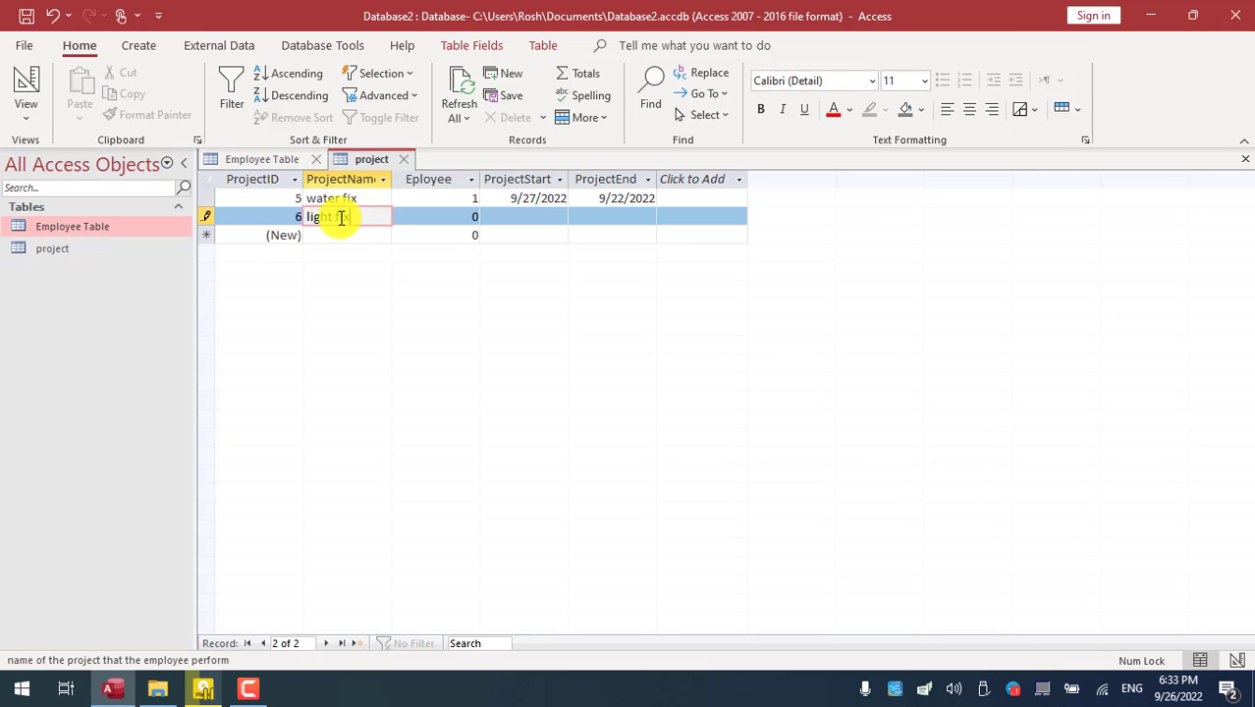
click(438, 216)
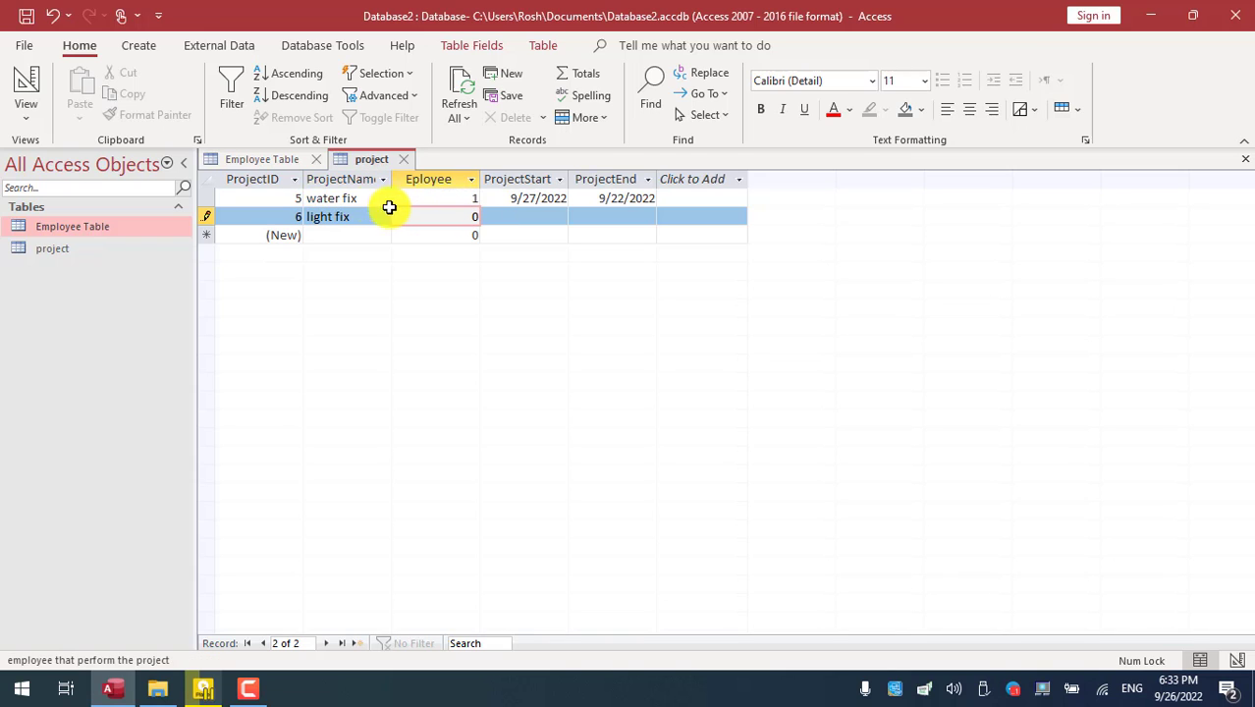
click(262, 160)
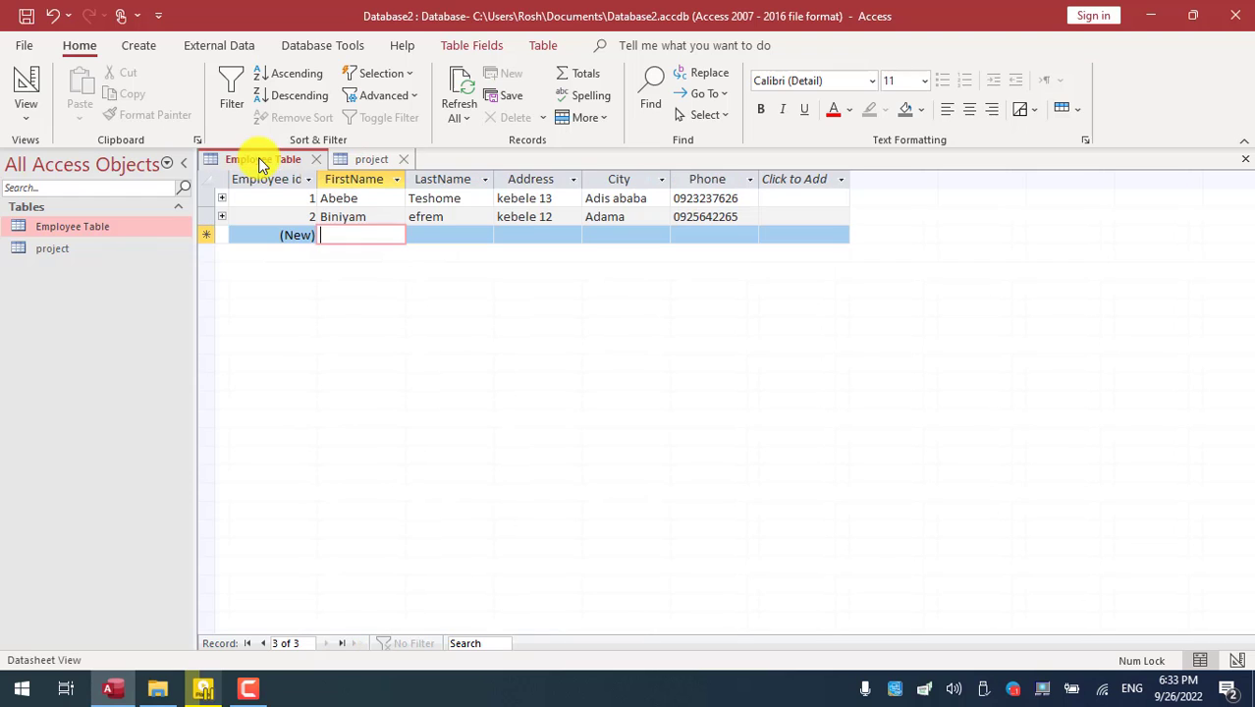
click(371, 161)
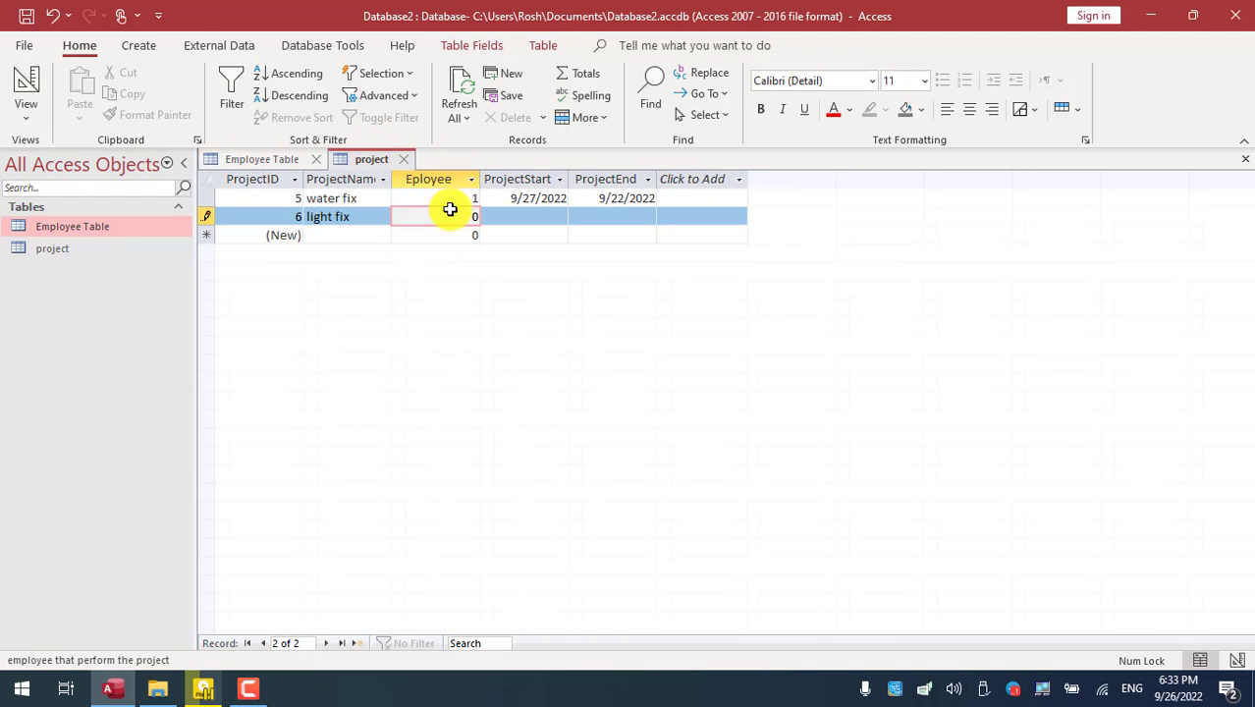
click(260, 160)
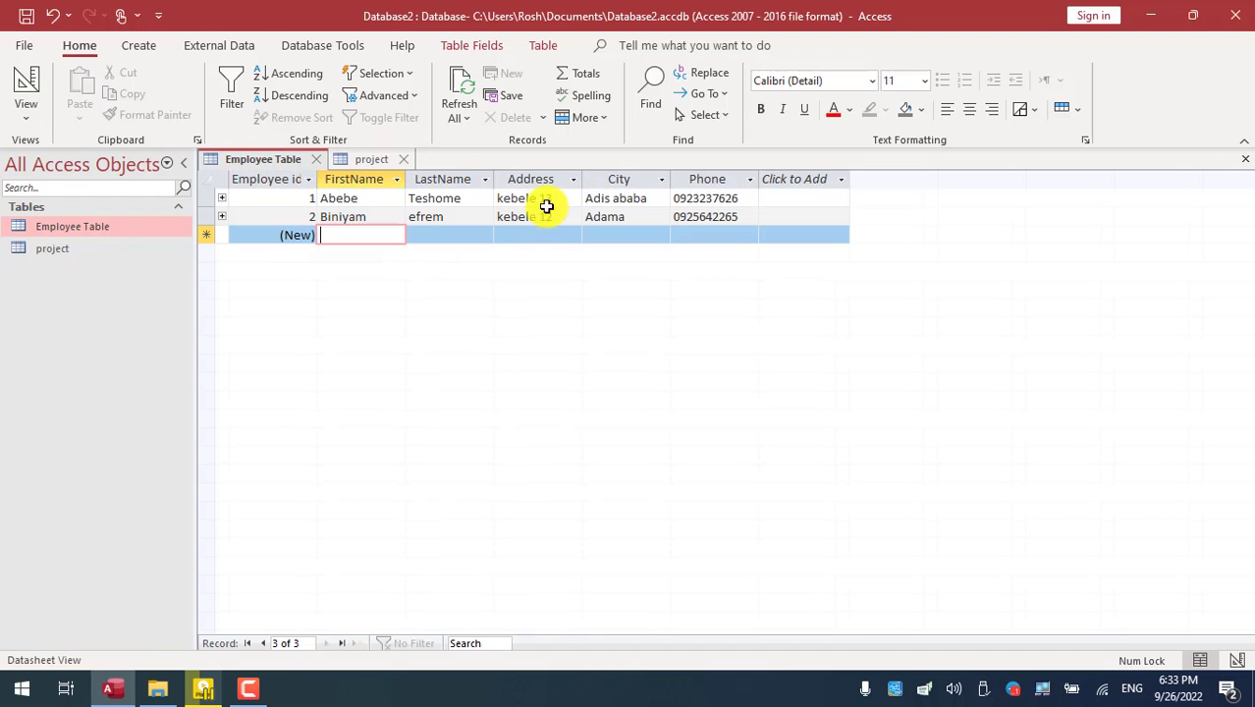
click(371, 160)
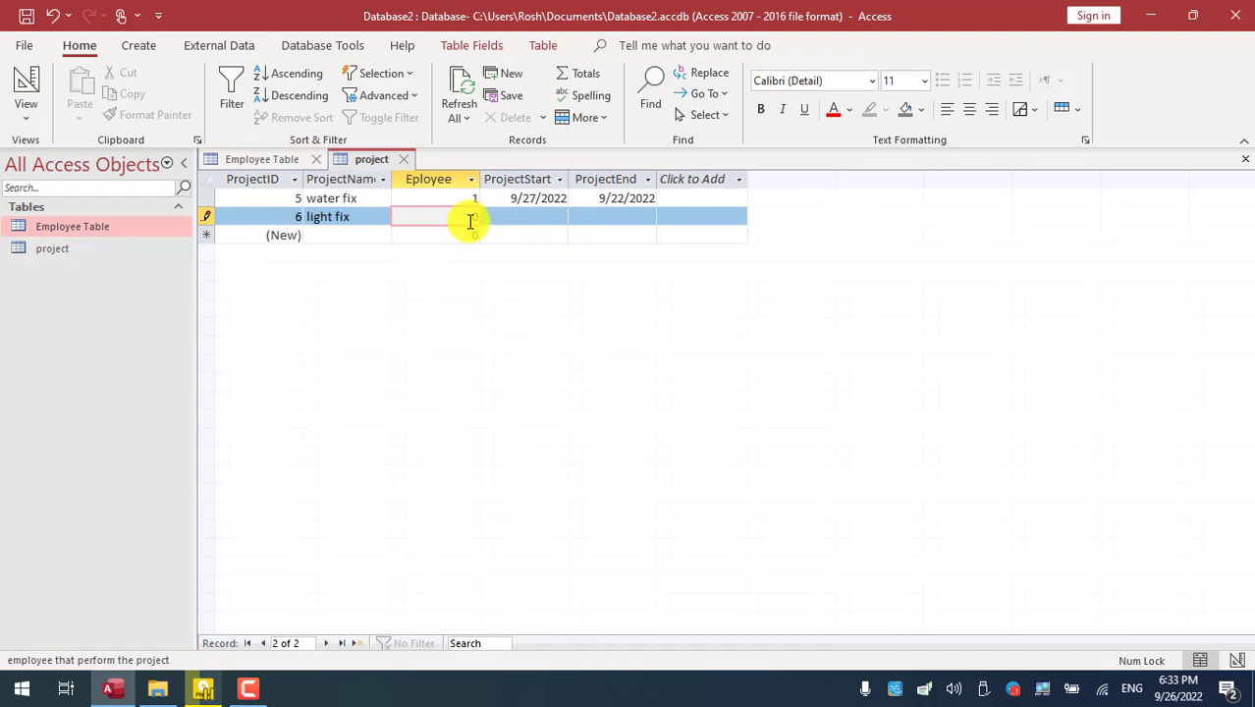
click(270, 162)
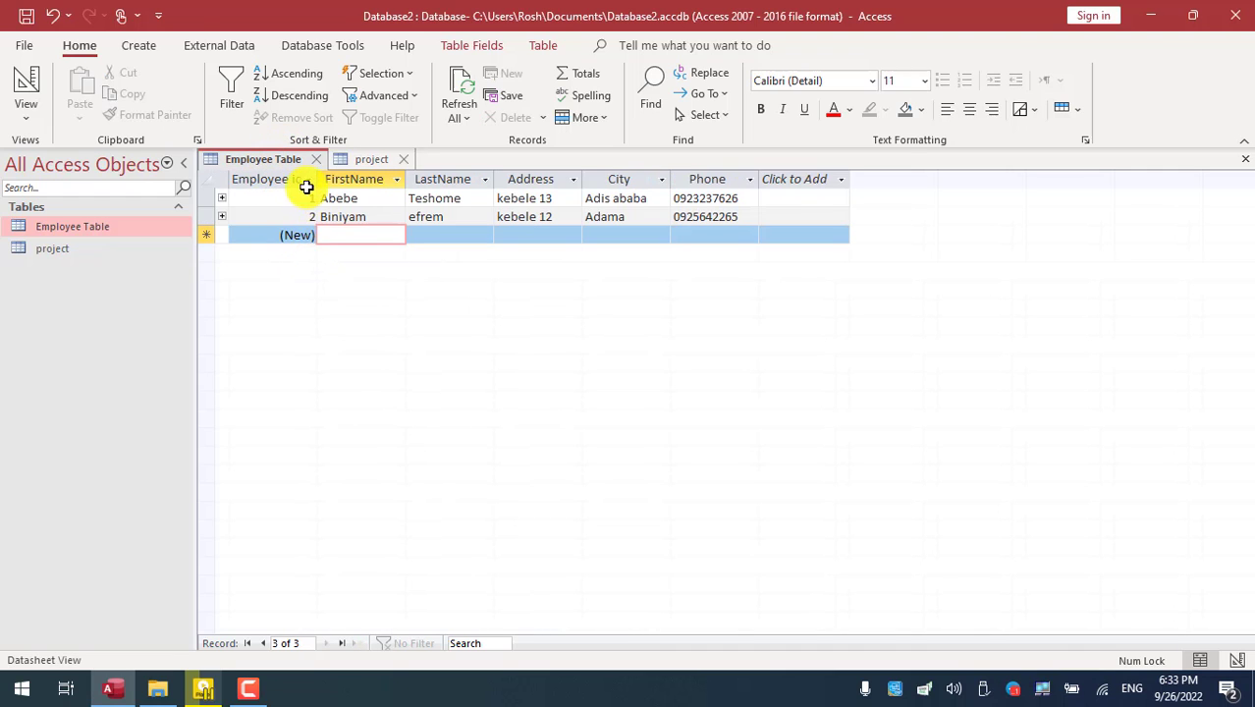
click(383, 159)
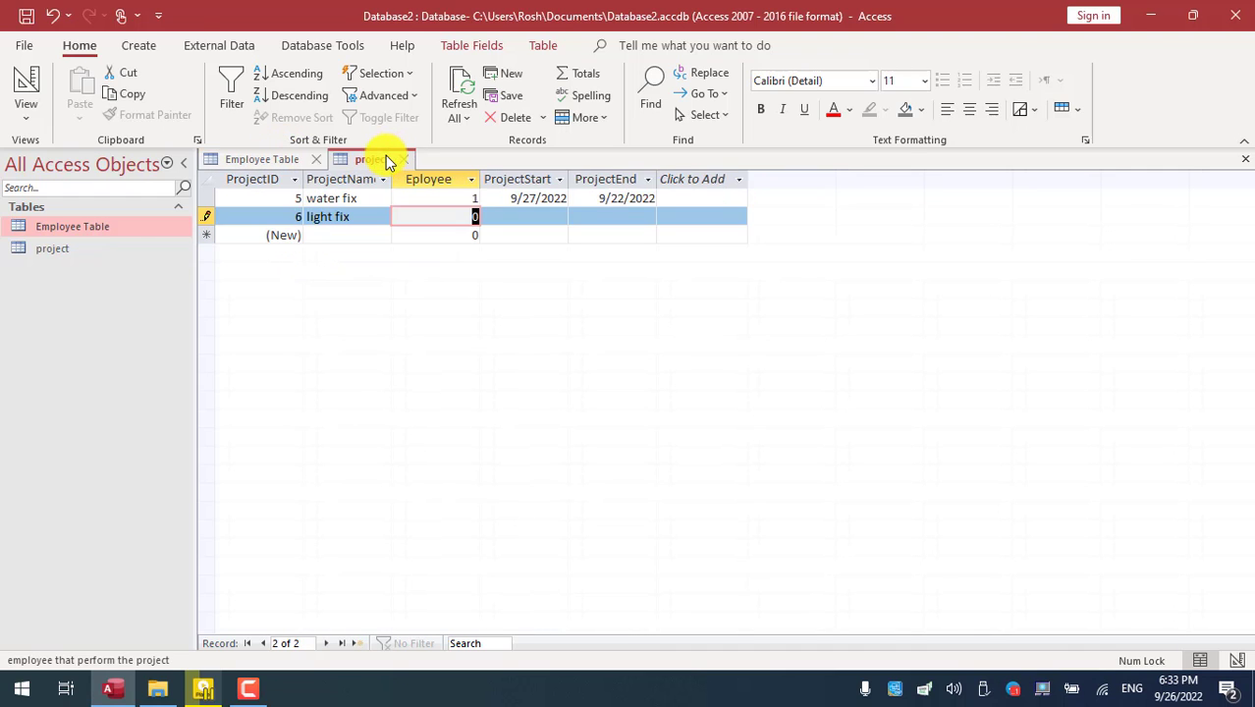
click(260, 162)
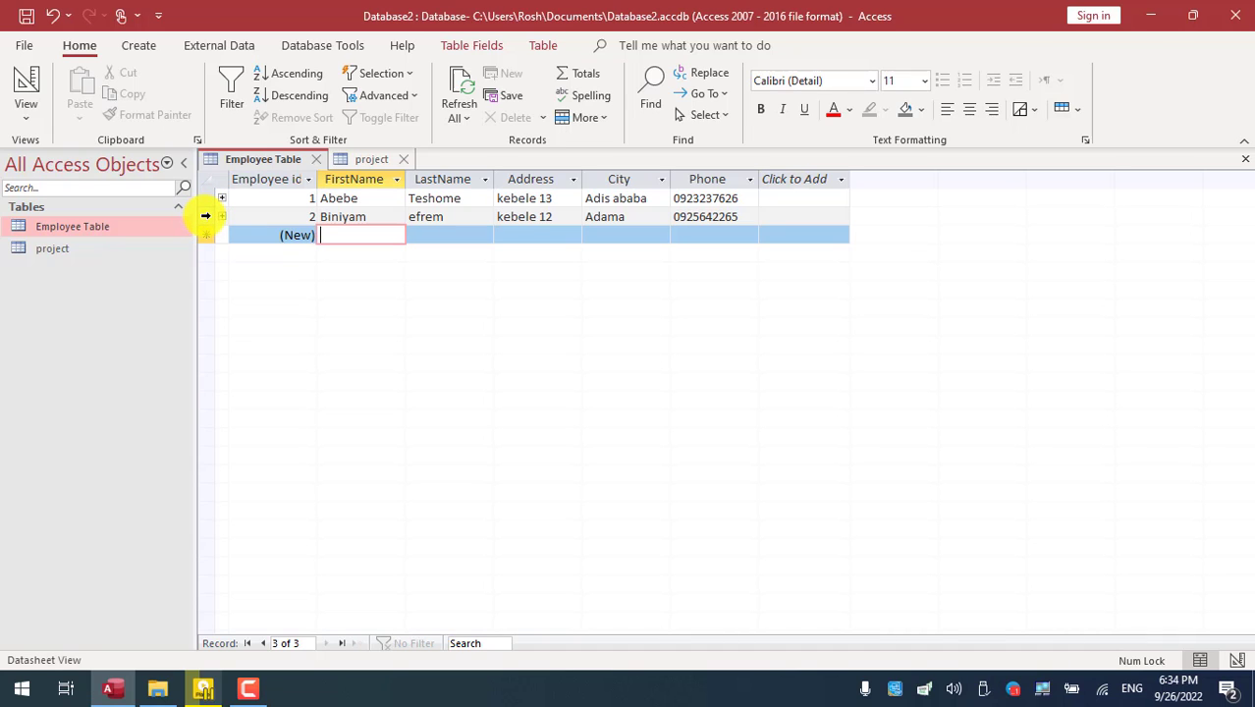
- Inspect employee records 1 and 2, opening employee 2's record options without deleting
click(205, 216)
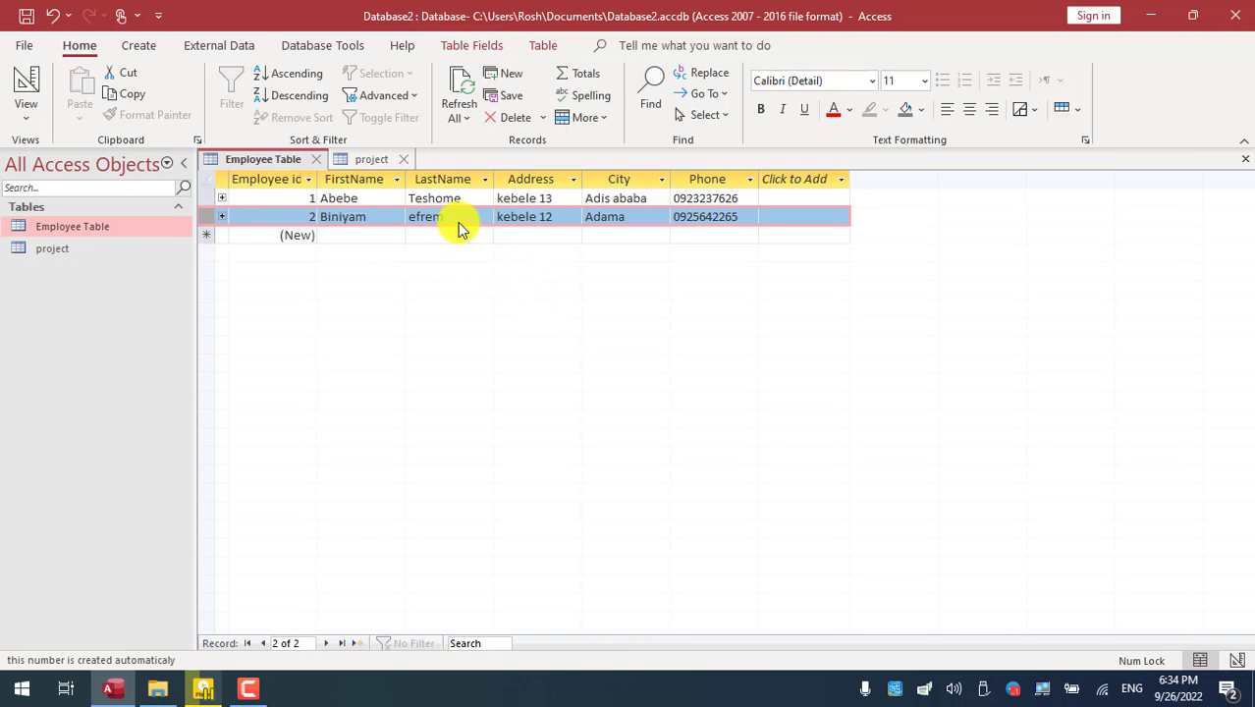
right_click(389, 220)
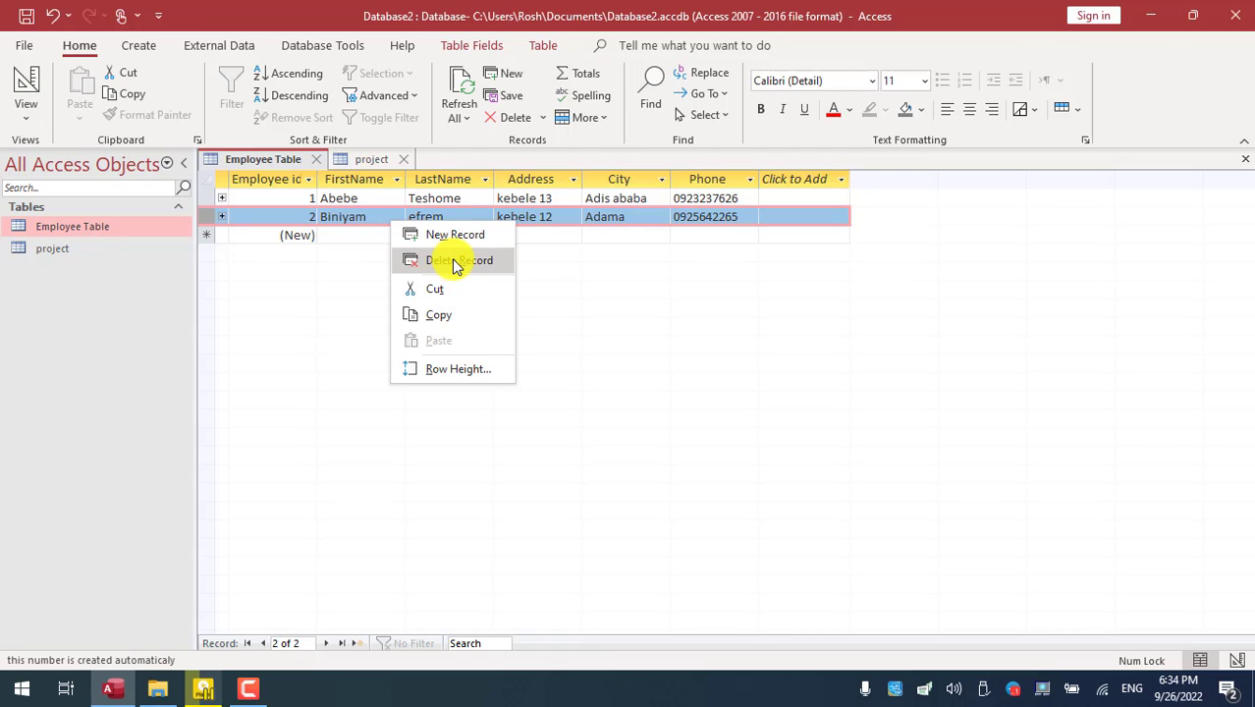
click(613, 297)
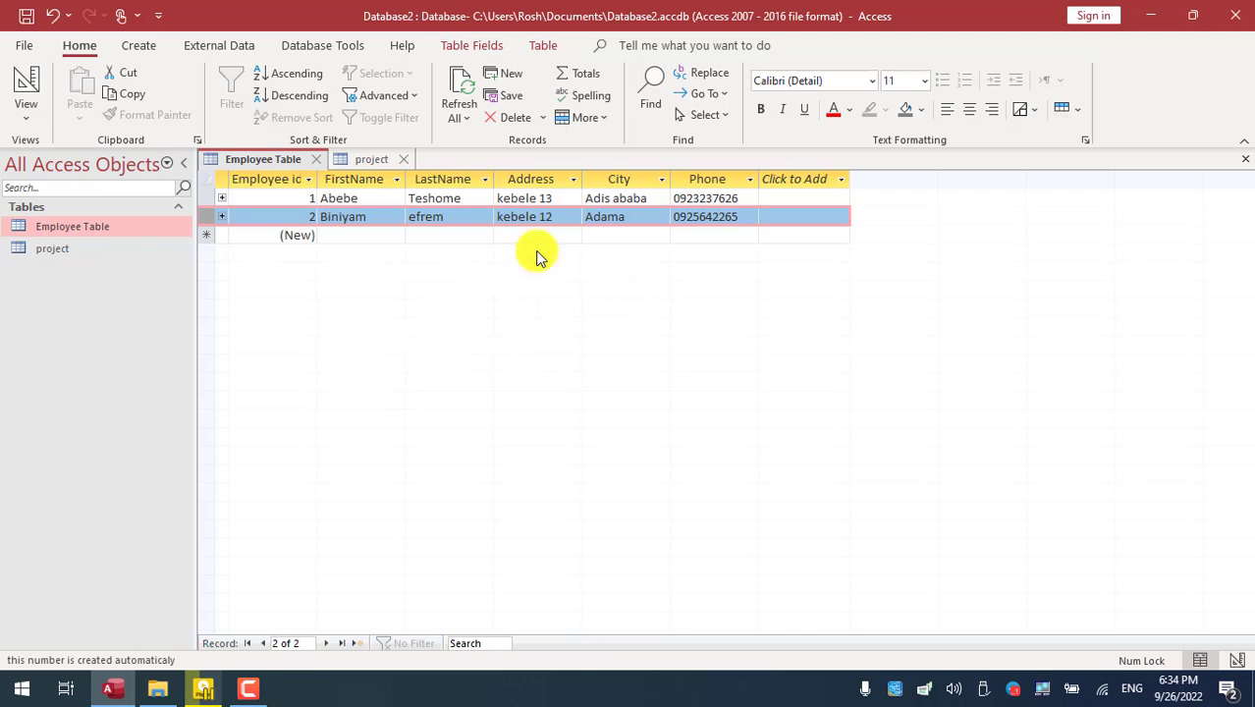
click(363, 159)
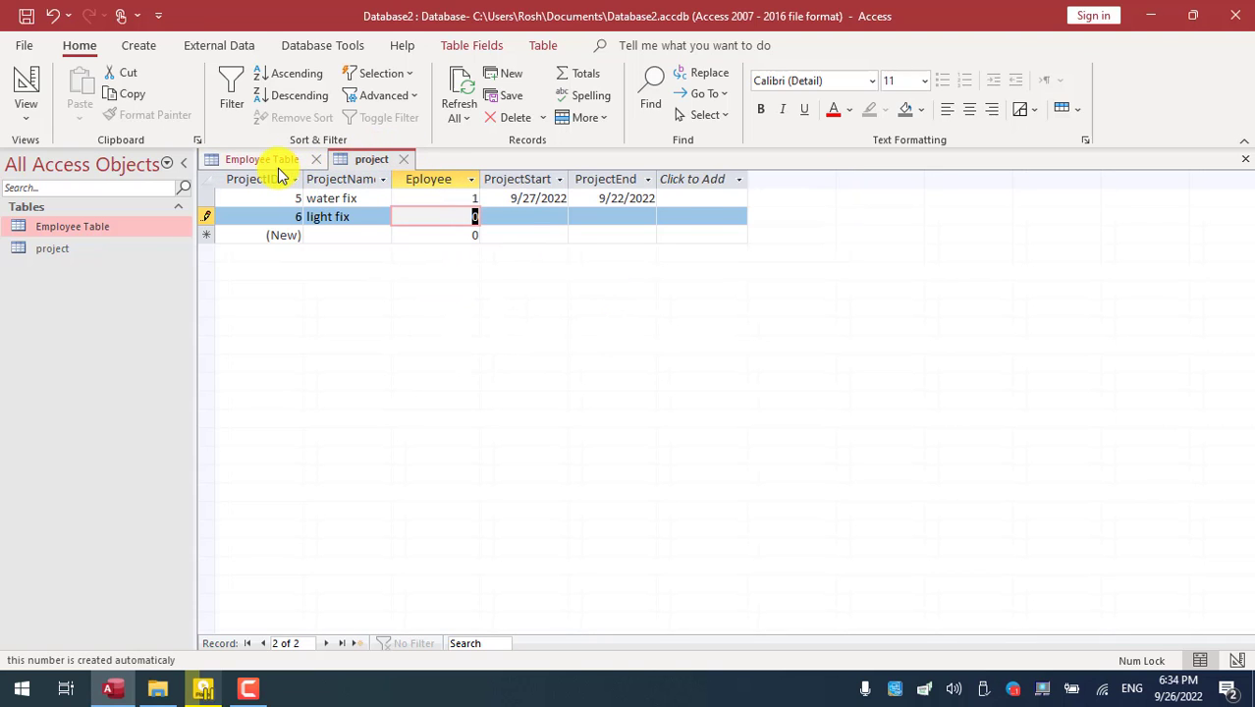
click(279, 165)
click(206, 197)
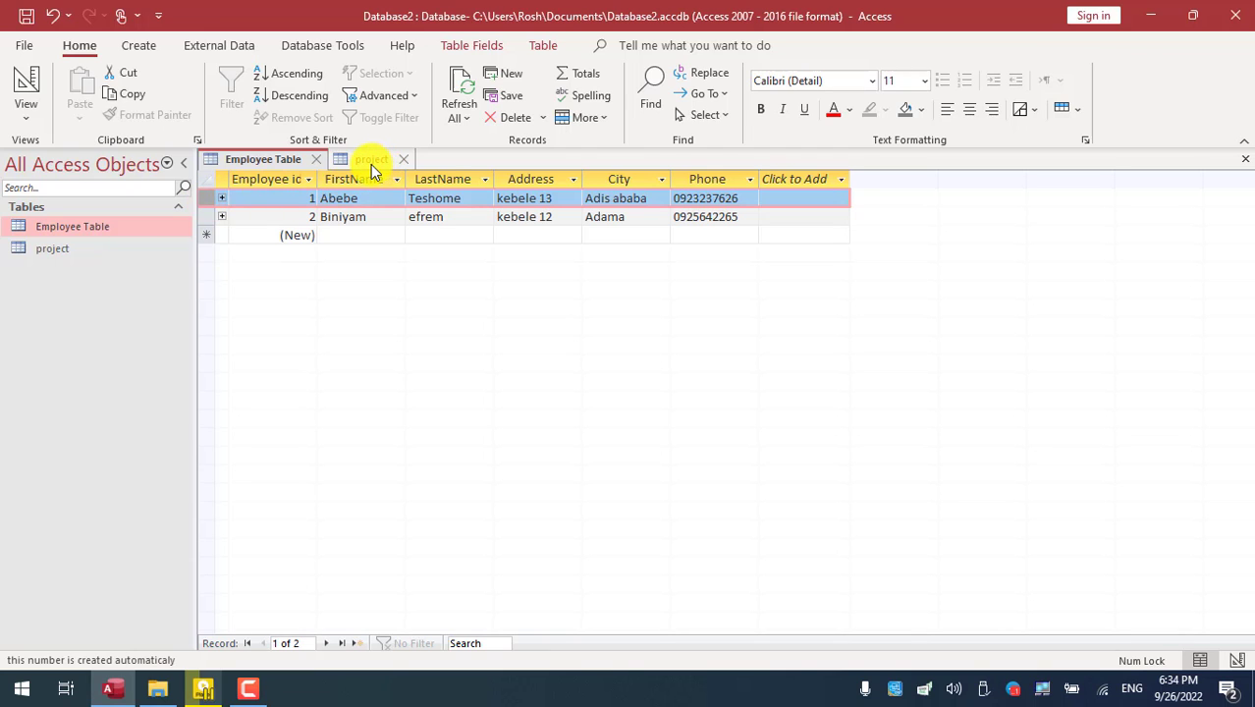
click(310, 198)
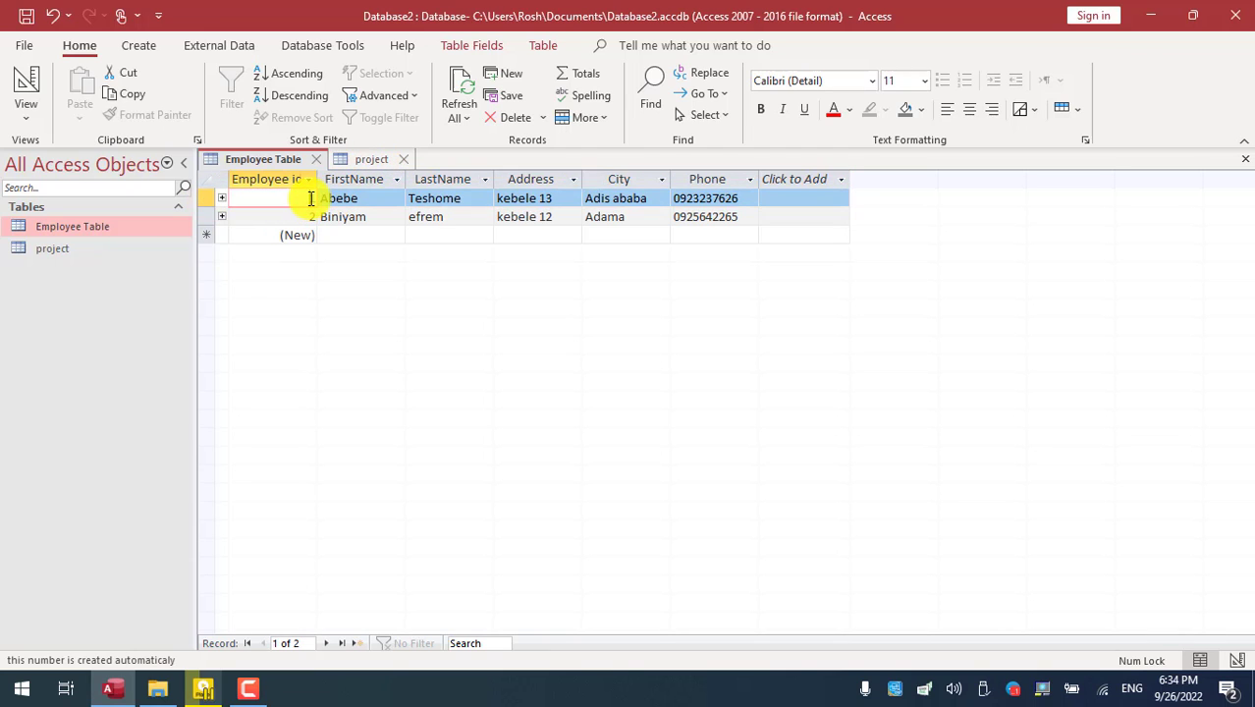
- Try saving the light fix project with employee 0 and dismiss the related-record error
click(365, 161)
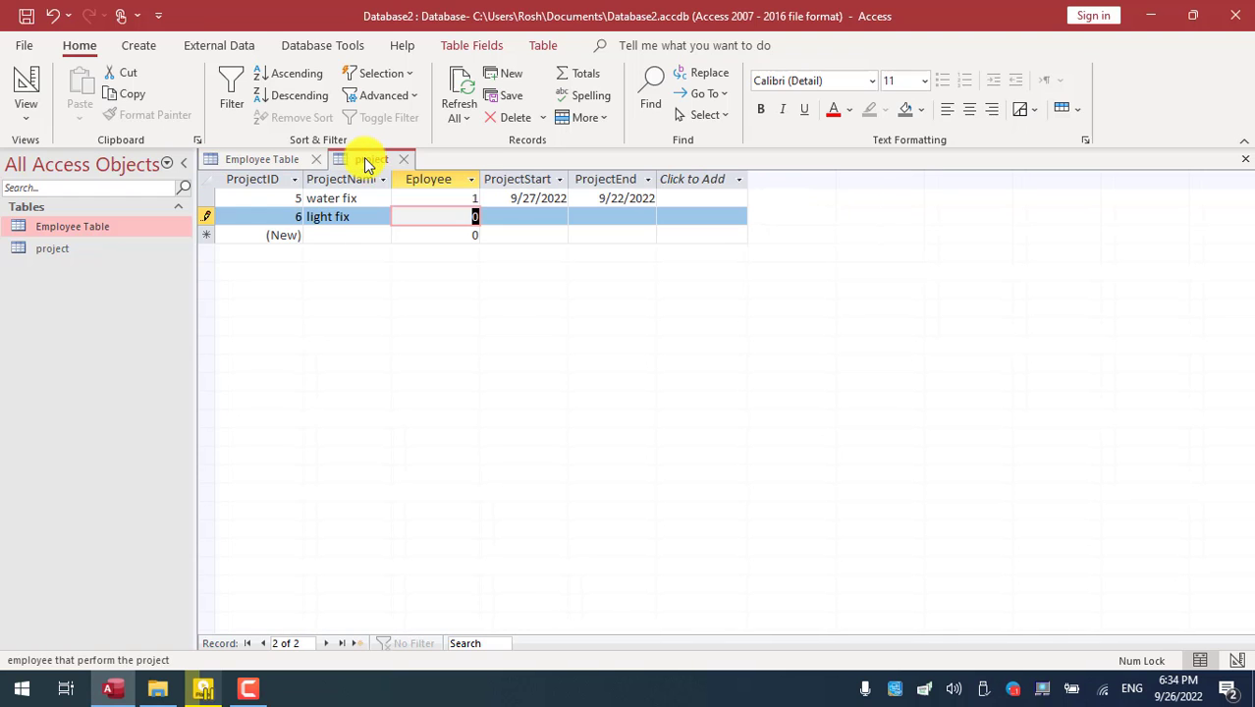
click(455, 197)
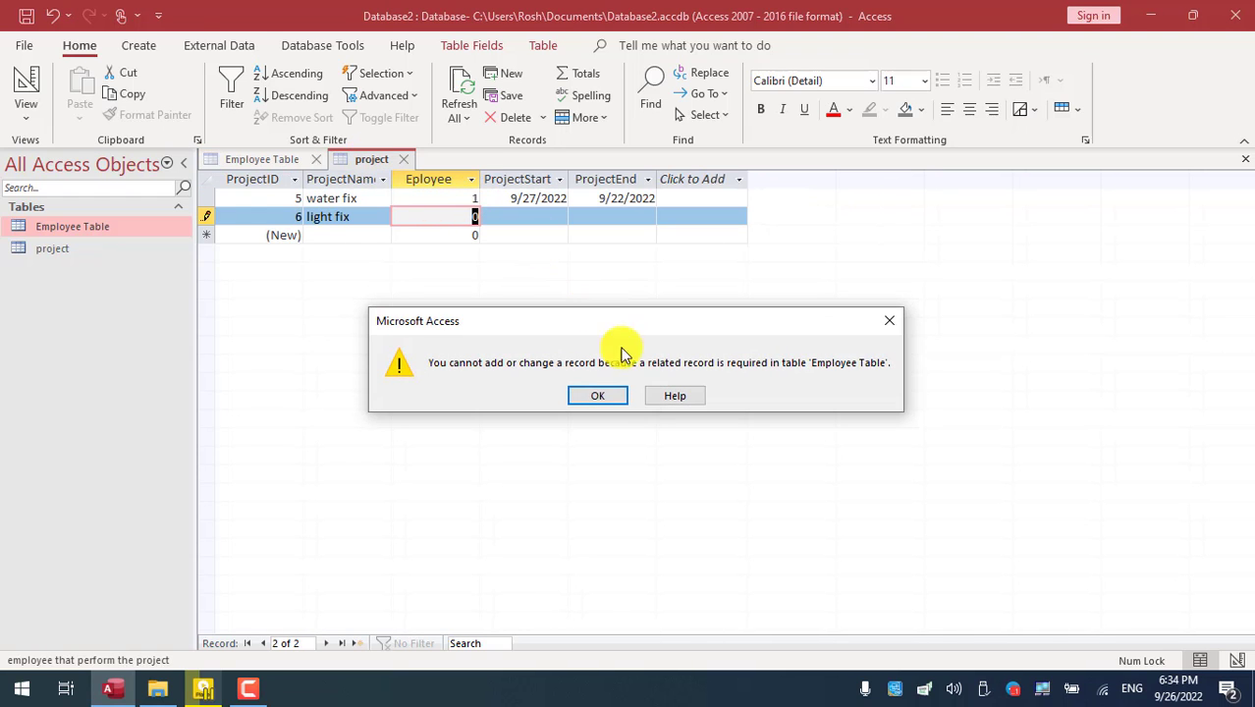
click(889, 328)
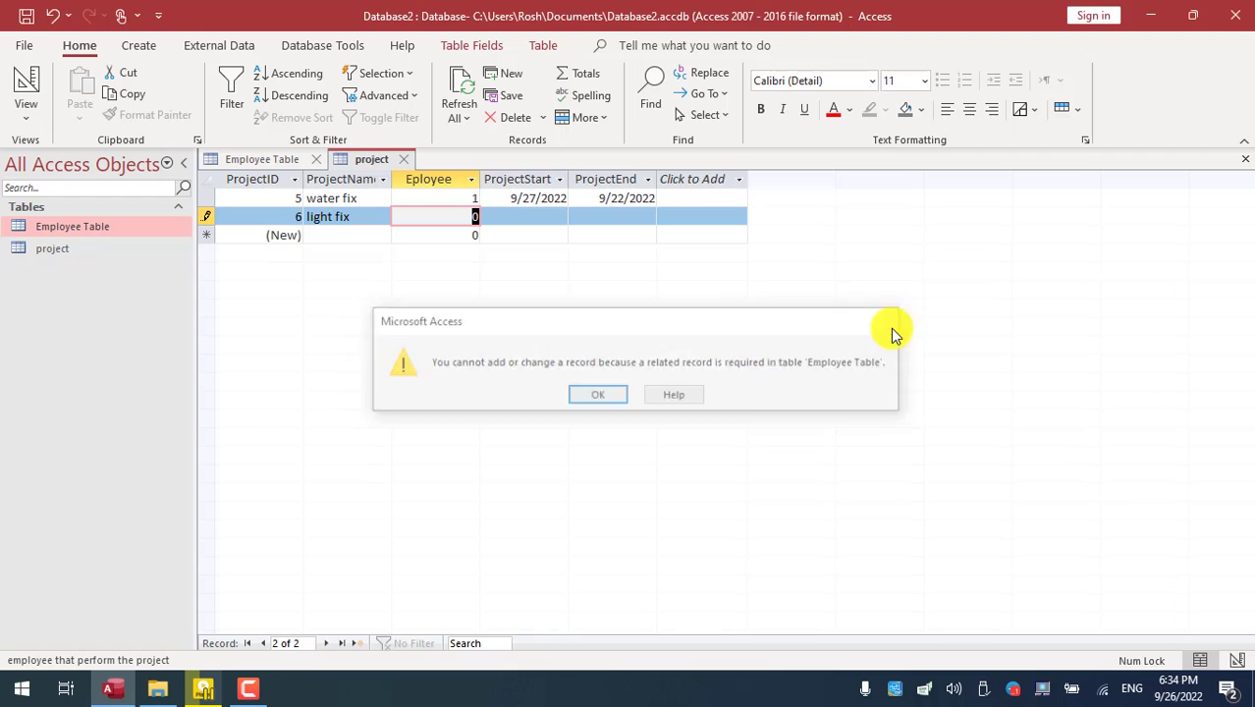
click(282, 162)
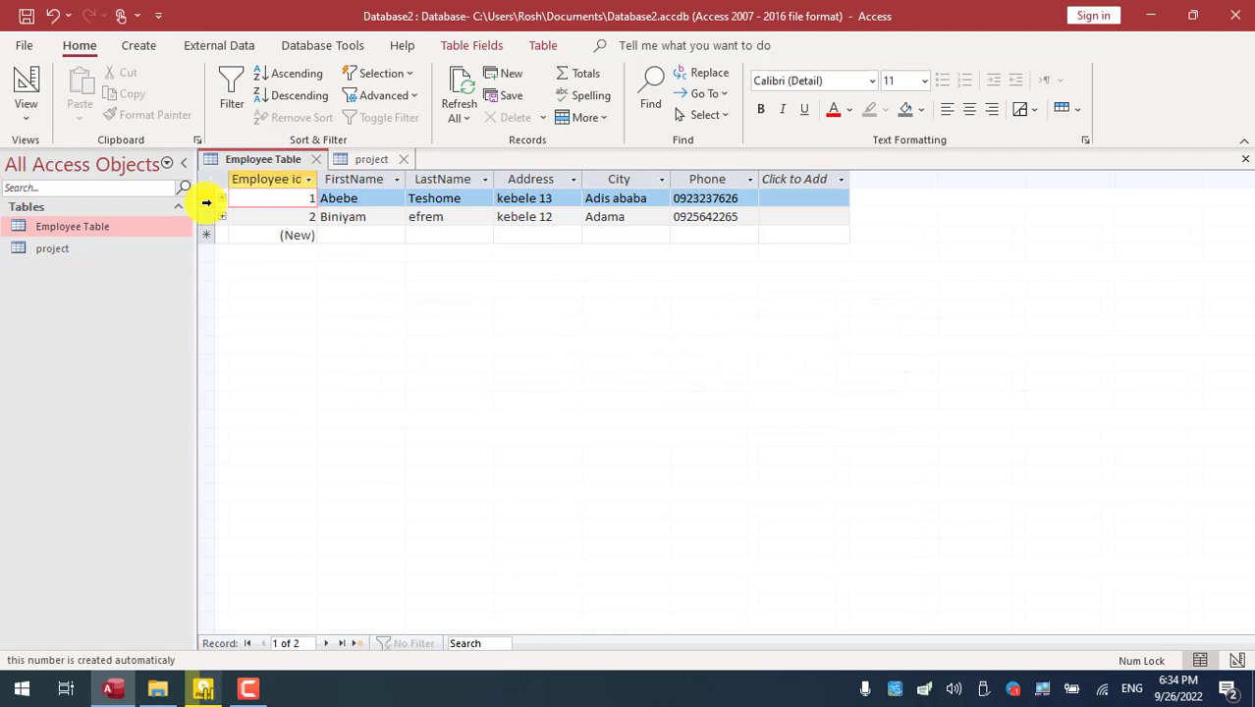
- Attempt to delete employee 1 and dismiss the warning that related project records exist
click(208, 197)
right_click(208, 197)
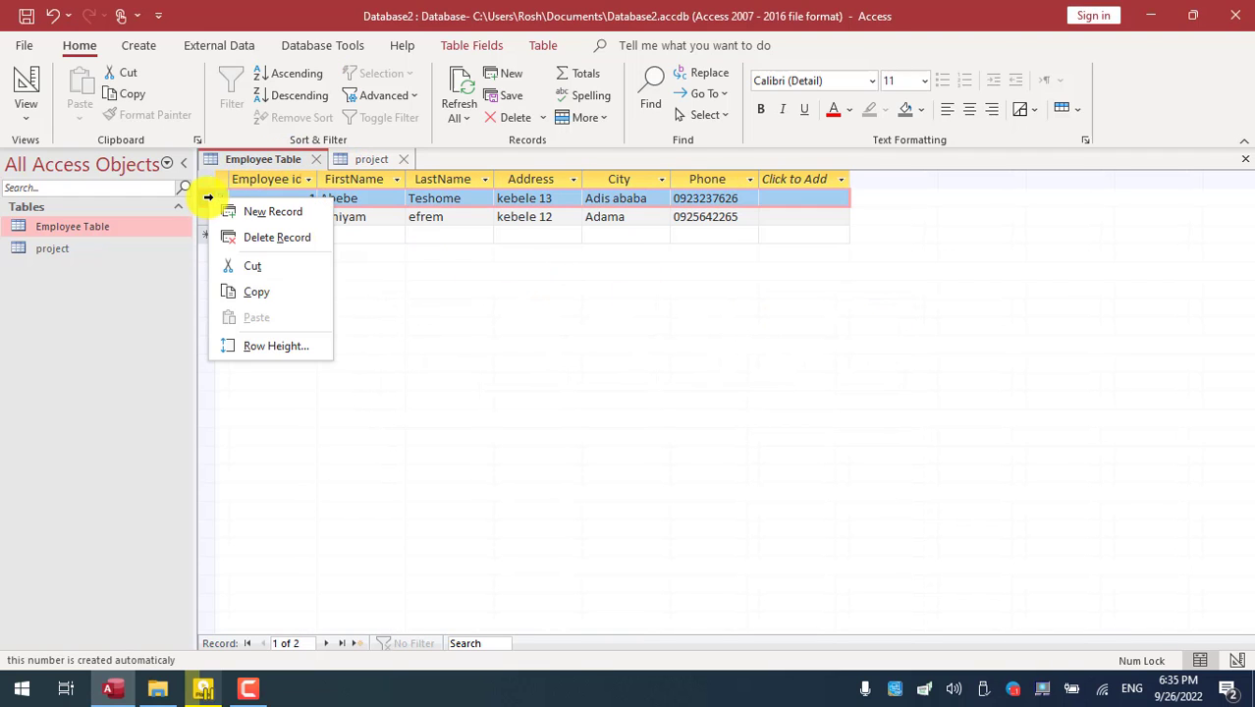
click(267, 238)
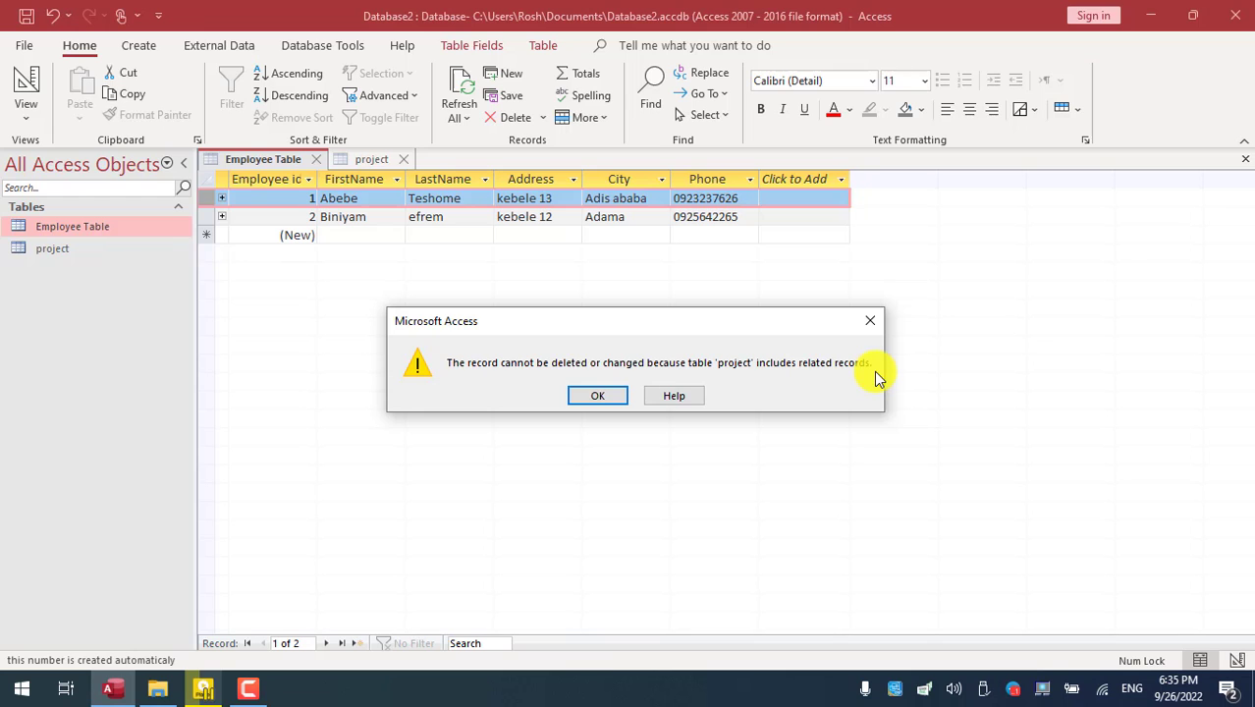
click(610, 396)
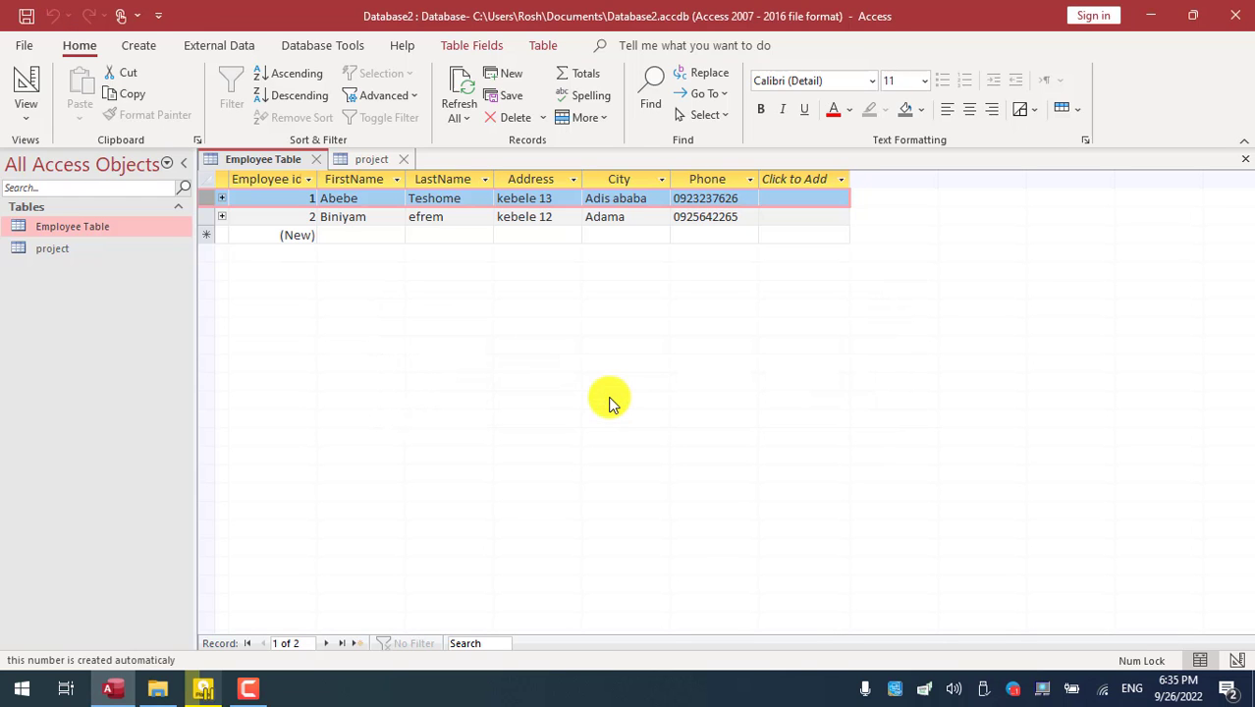
click(373, 162)
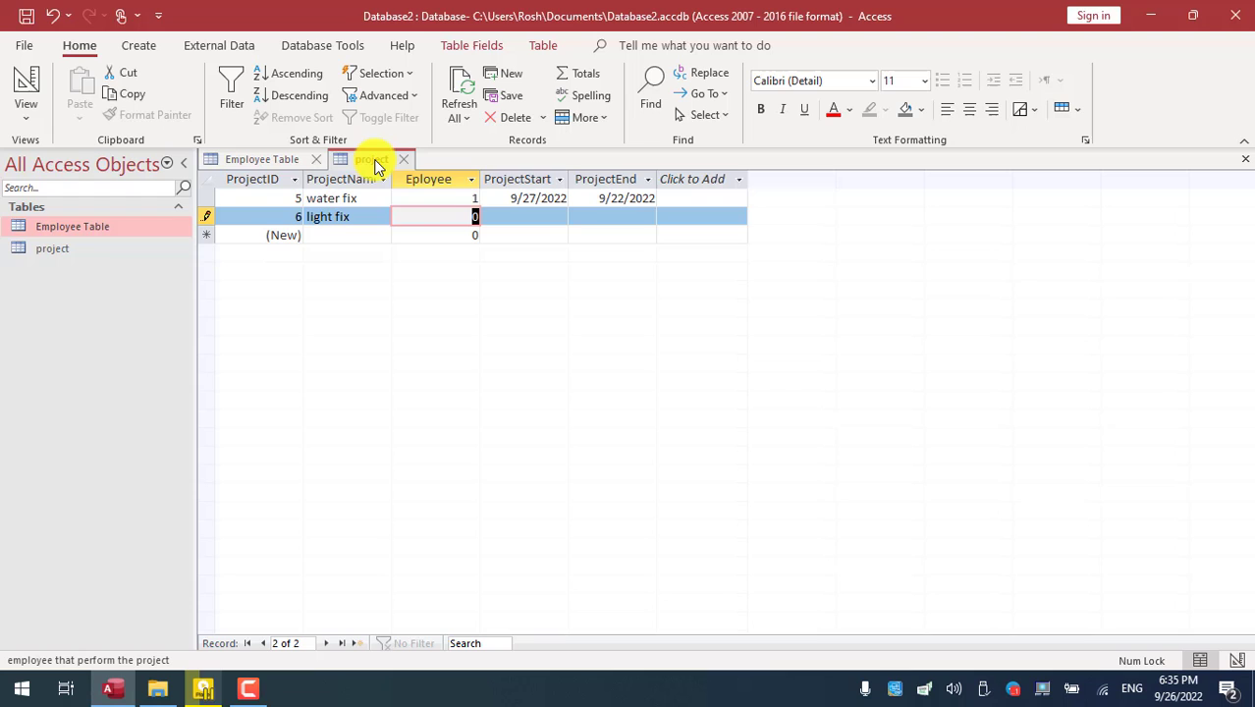
click(267, 159)
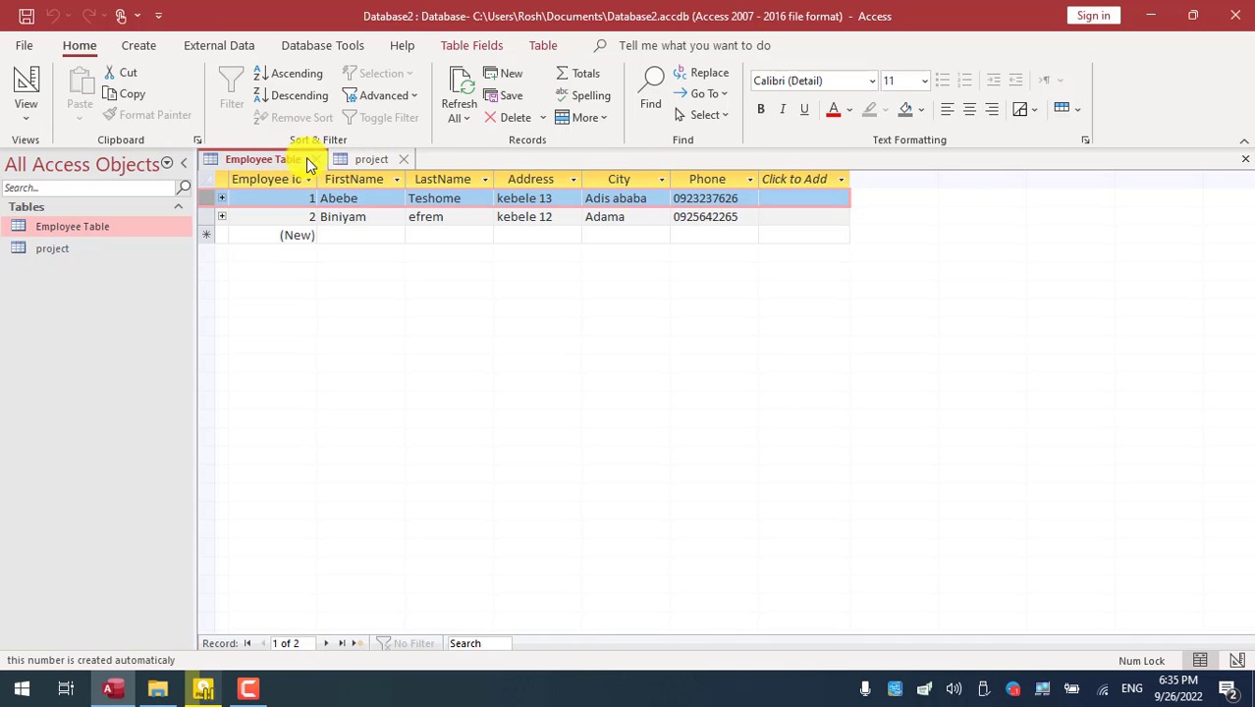
click(372, 160)
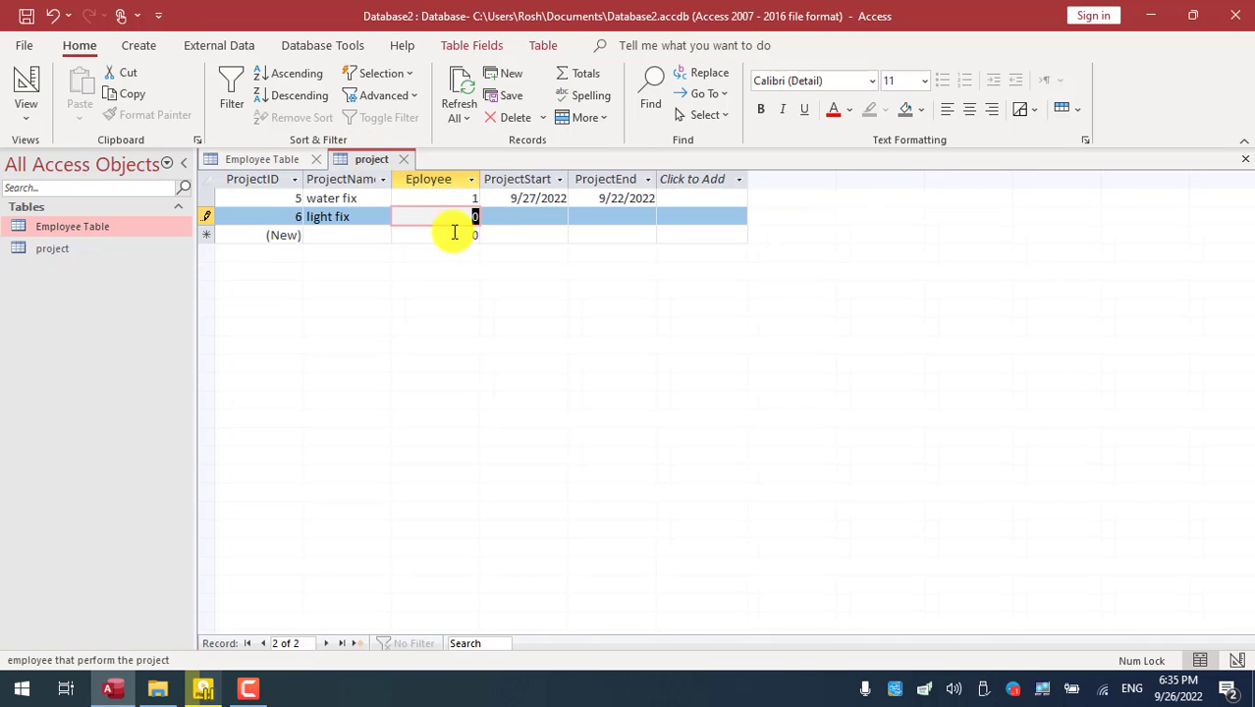
click(261, 159)
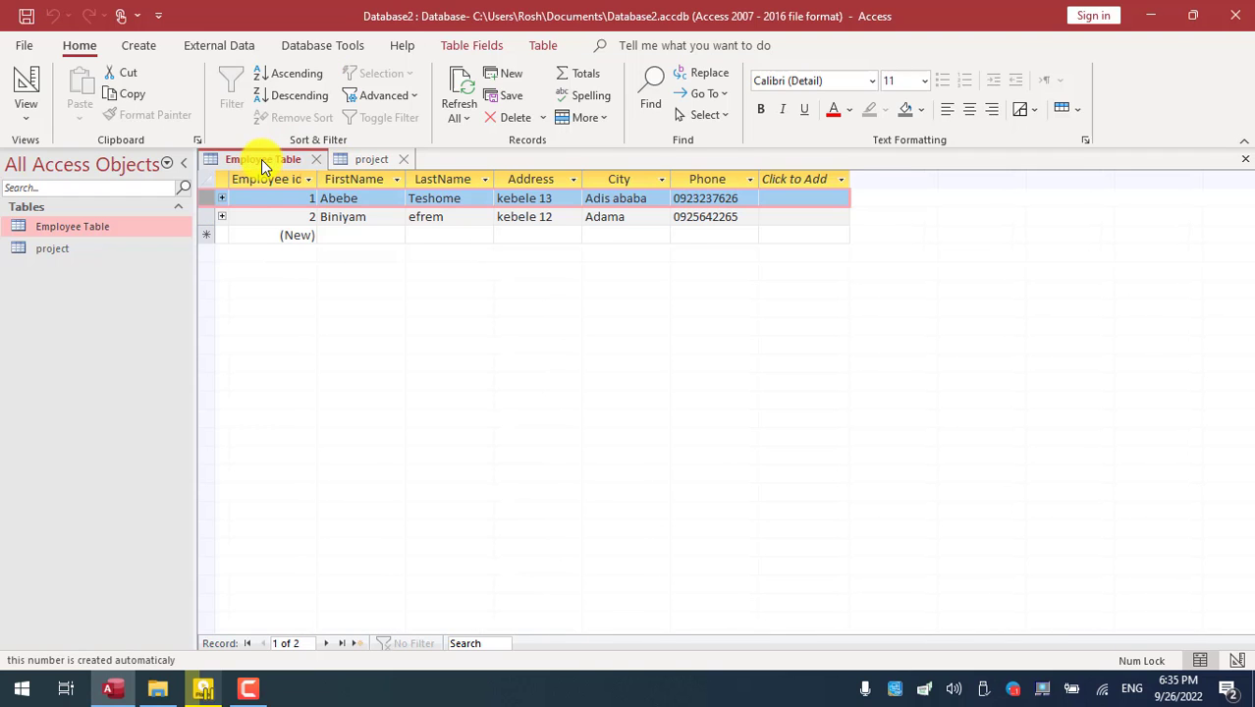
- Delete employee 2's record, confirming the permanent deletion, then view the project records
click(203, 217)
right_click(203, 218)
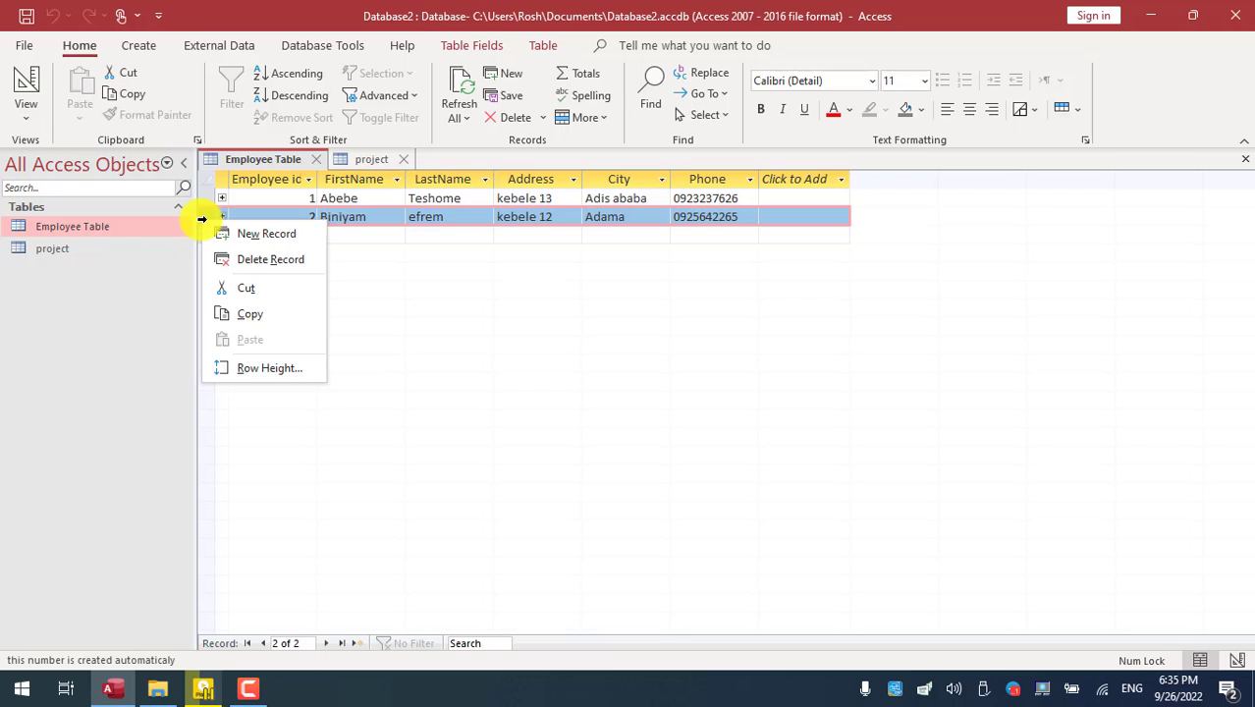
click(267, 261)
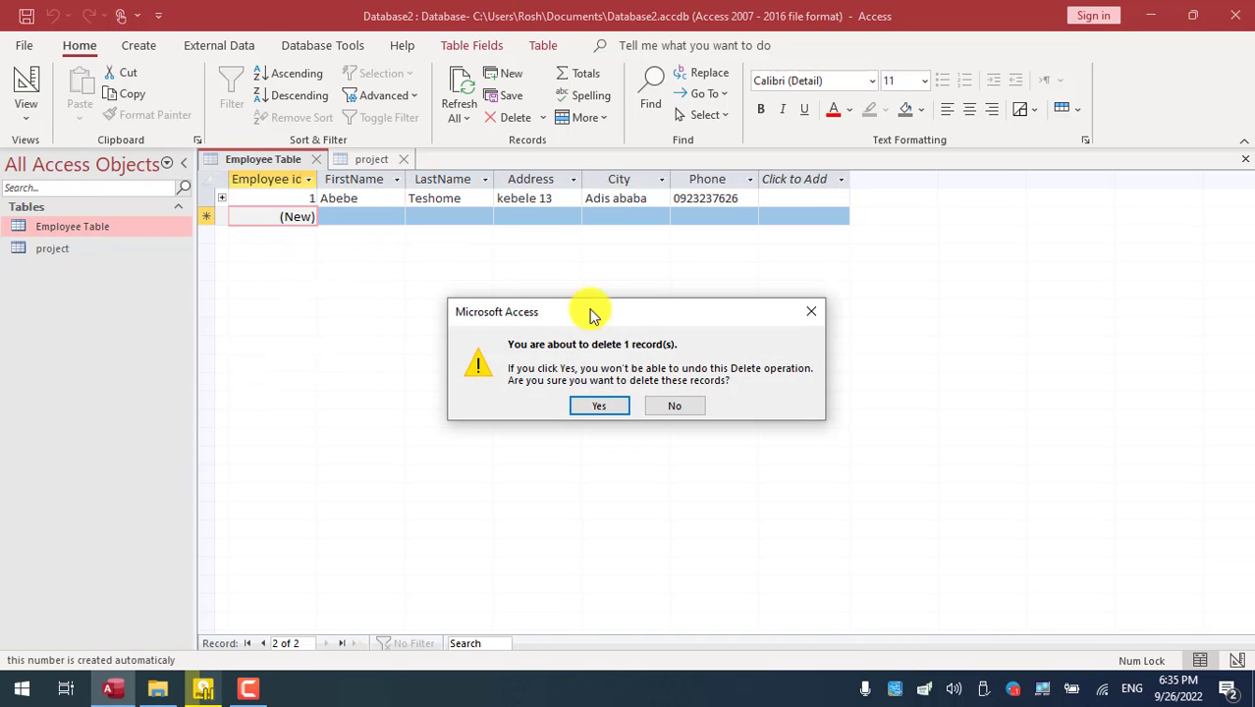
click(602, 403)
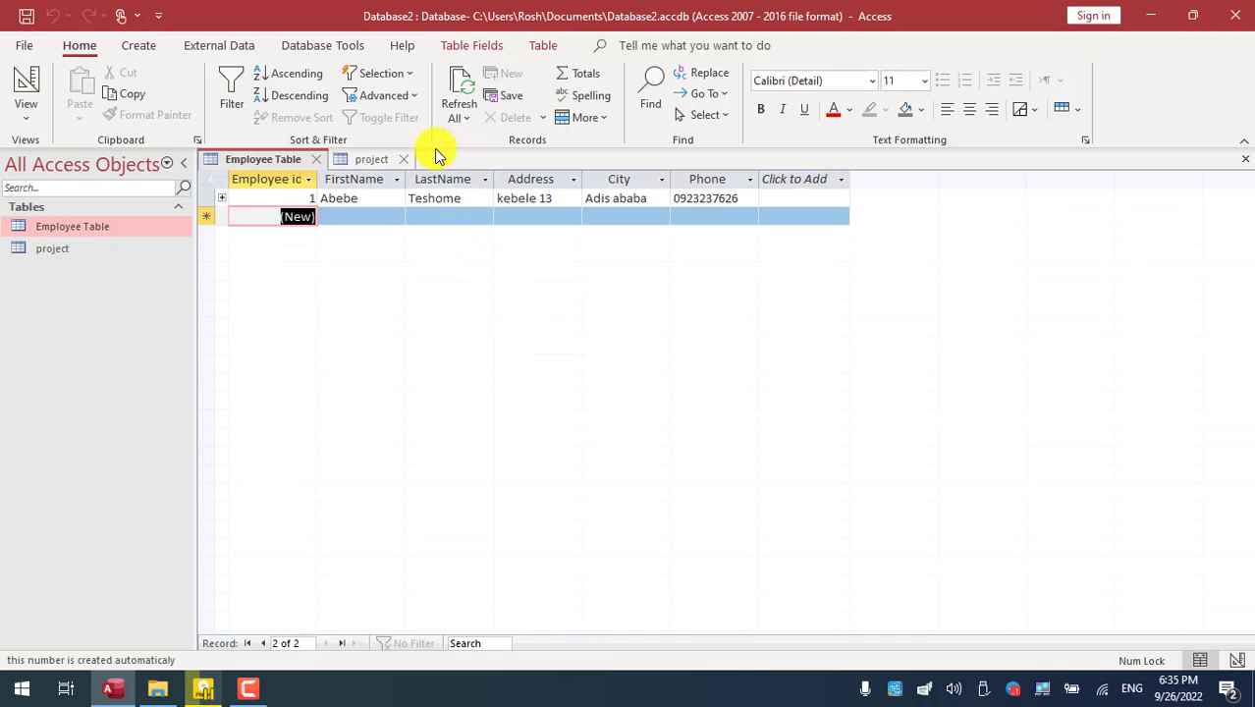
click(363, 161)
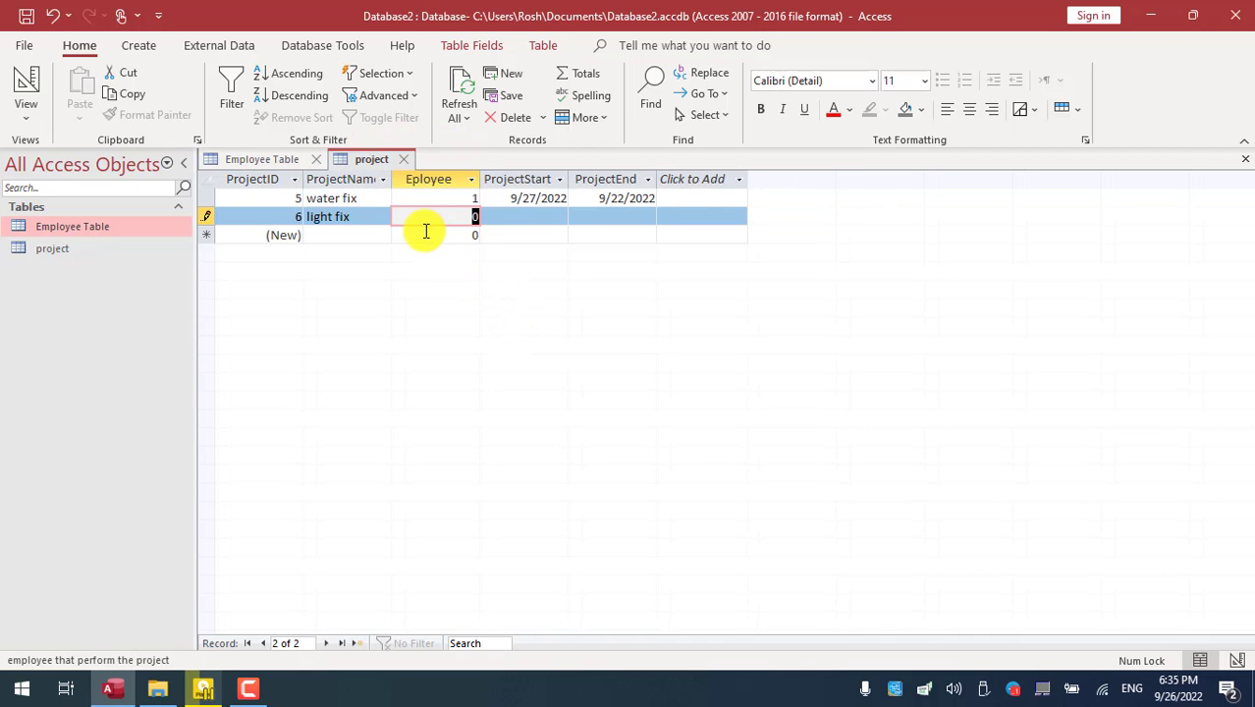
- Switch to the Employee Table to view the single remaining employee record, ID 1
click(251, 159)
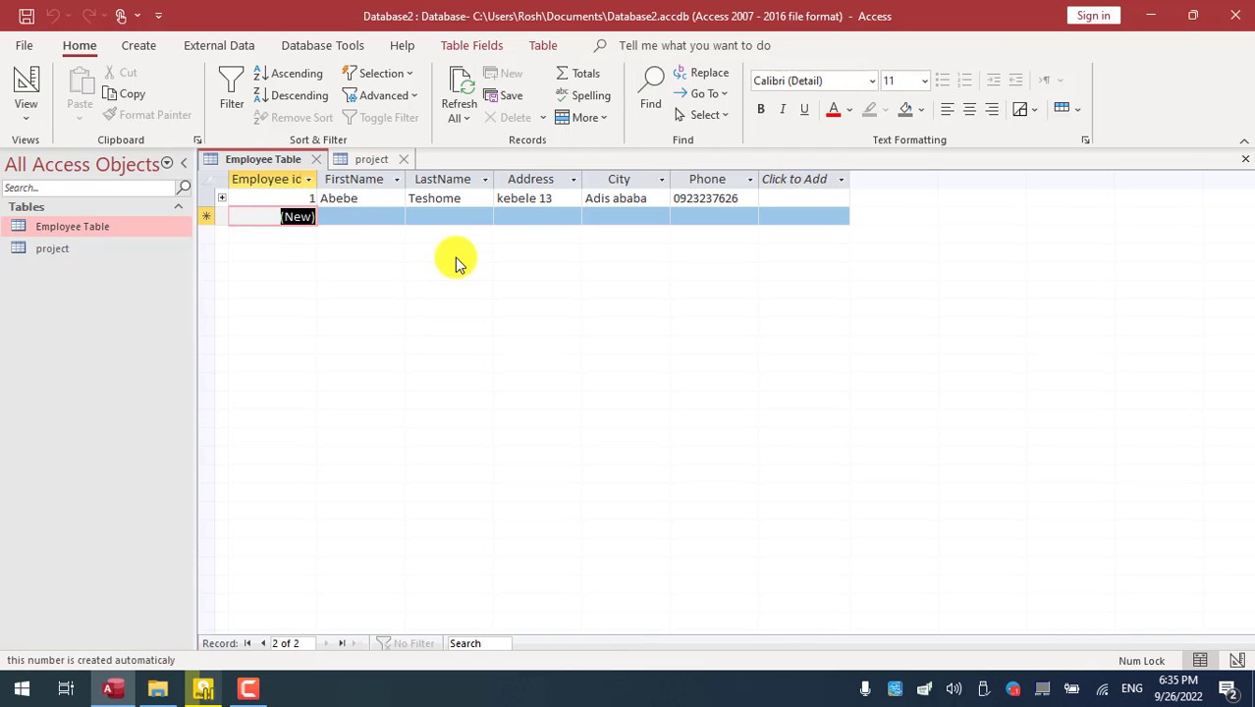
click(263, 691)
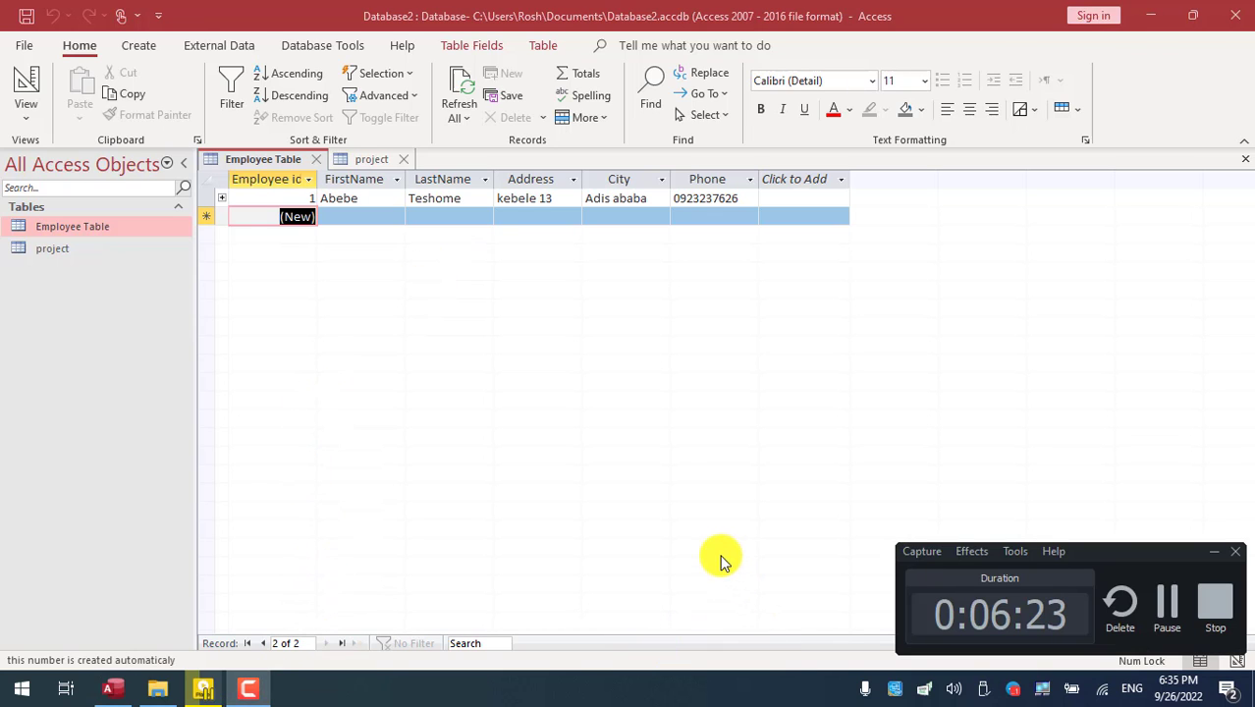